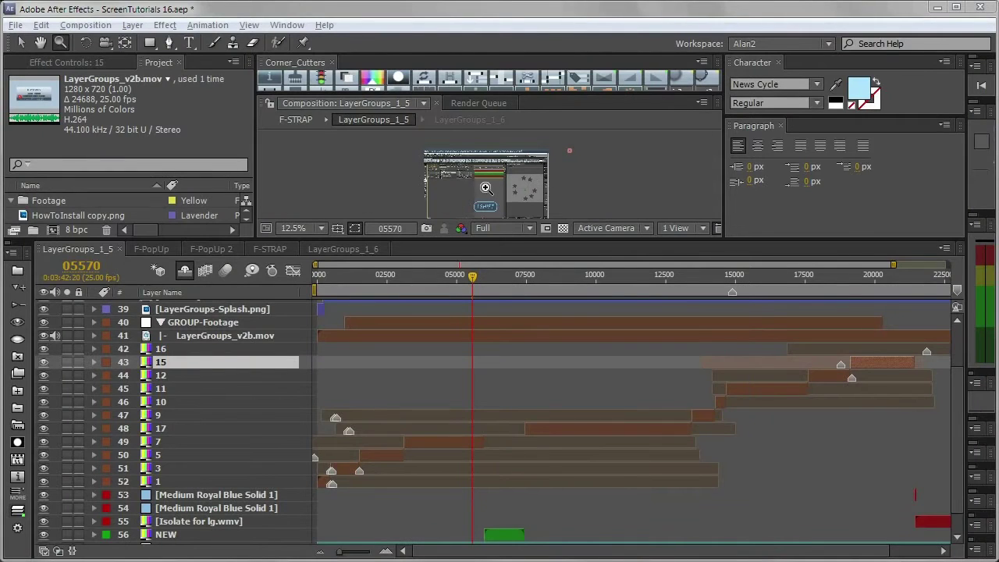
# Step: Select the GROUP-Footage null with all its child layers down to layer 52, and preview the composition at about frame 9629
pyautogui.keyDown('alt'); pyautogui.click(473, 186); pyautogui.keyUp('alt')
pyautogui.click(490, 181)
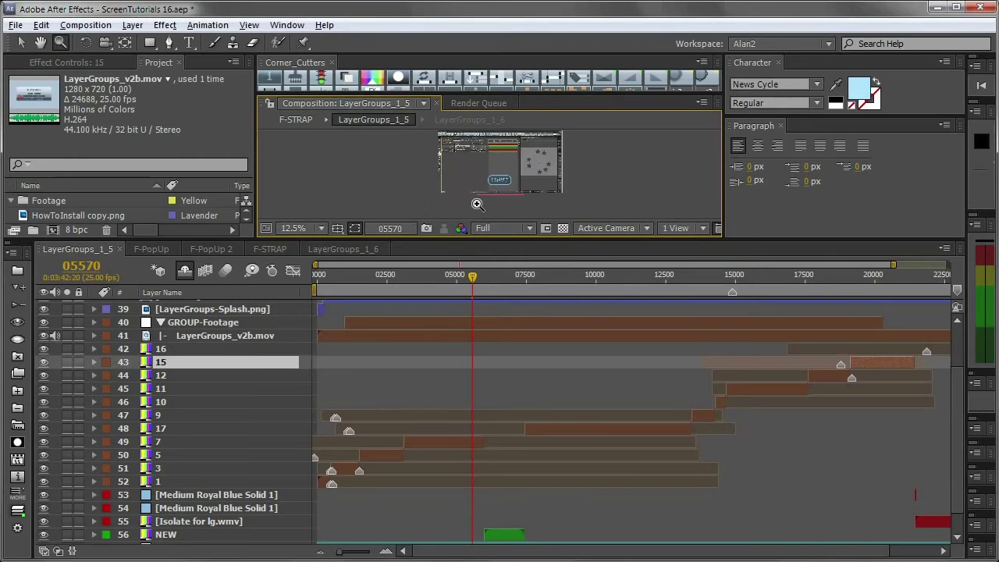
pyautogui.click(500, 170)
pyautogui.press('h')
pyautogui.moveTo(498, 167); pyautogui.dragTo(478, 179)
pyautogui.press('z')
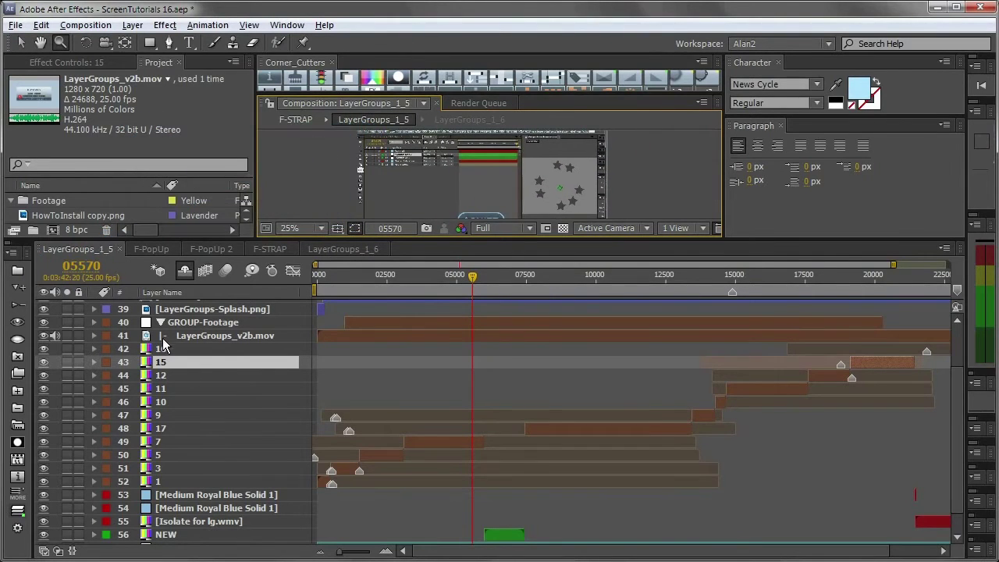
pyautogui.click(163, 338)
pyautogui.click(178, 328)
pyautogui.keyDown('shift'); pyautogui.click(164, 482); pyautogui.keyUp('shift')
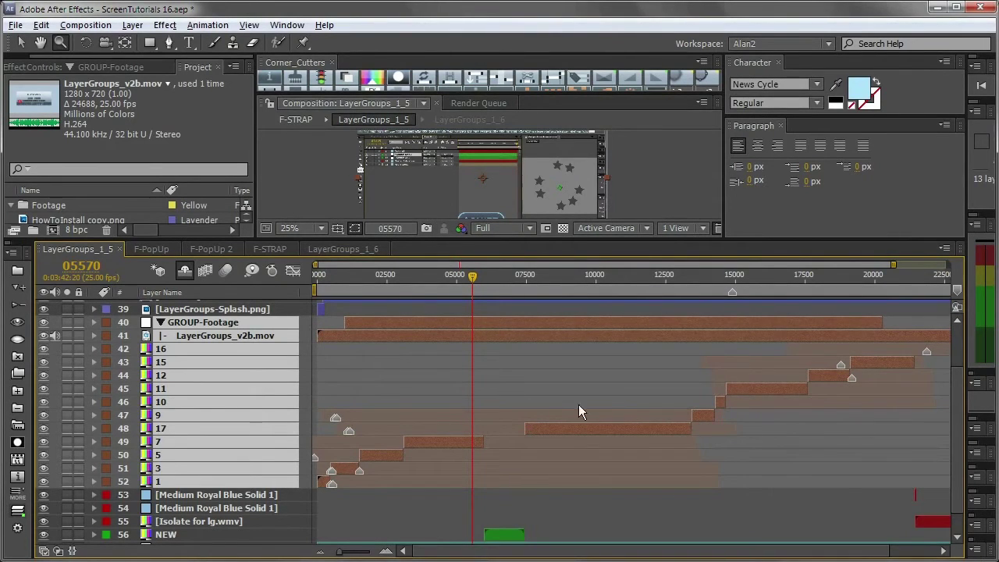
pyautogui.moveTo(473, 308); pyautogui.dragTo(586, 302)
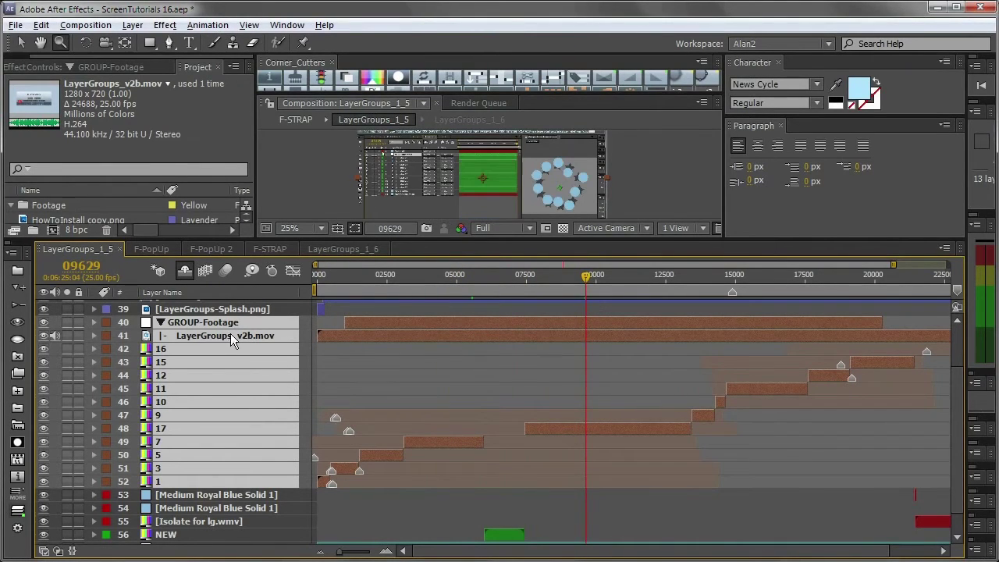
# Step: Collapse the GROUP-Footage group, expand it once more, and collapse it again with no layer left selected
pyautogui.click(185, 496)
pyautogui.click(197, 323)
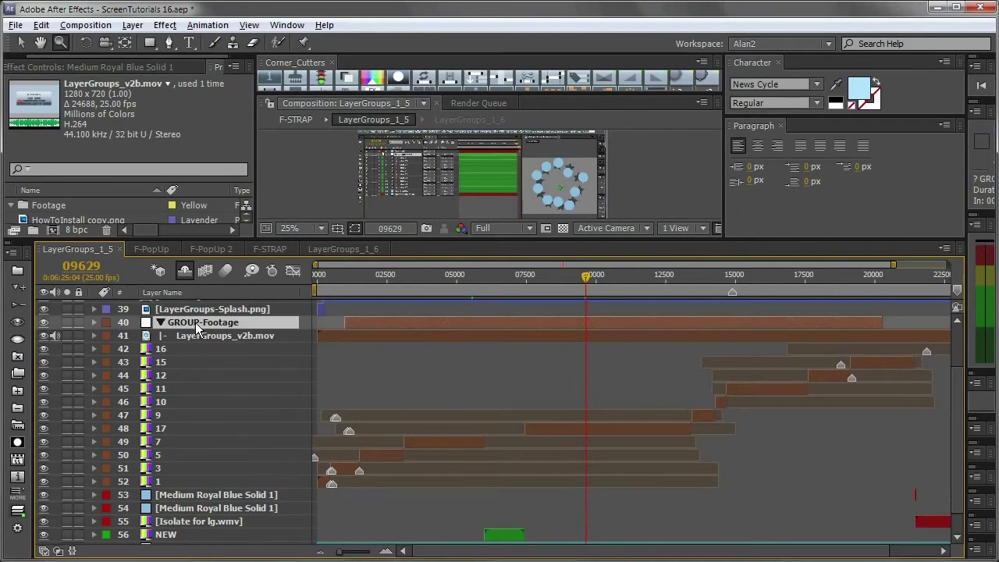
pyautogui.click(17, 305)
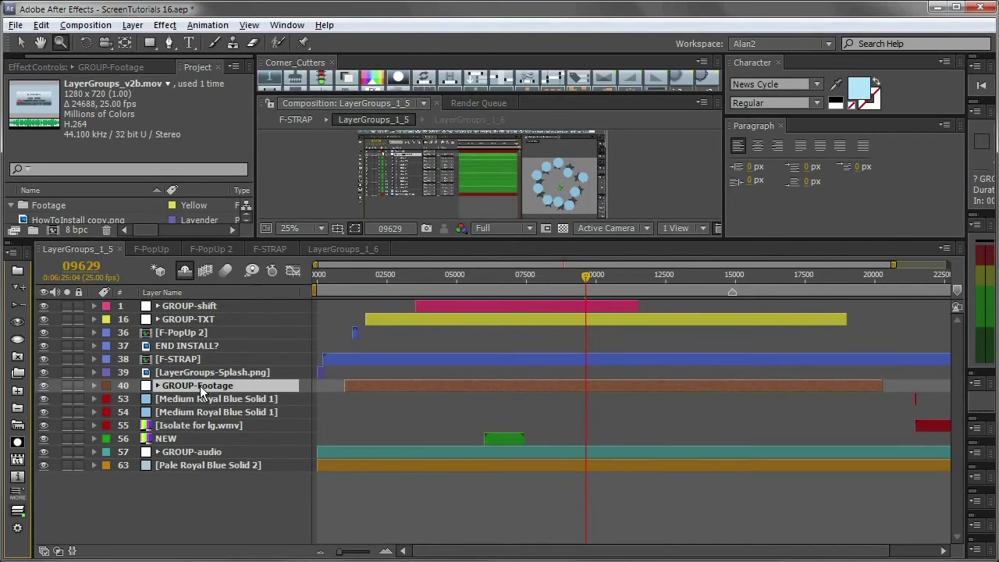
pyautogui.click(19, 306)
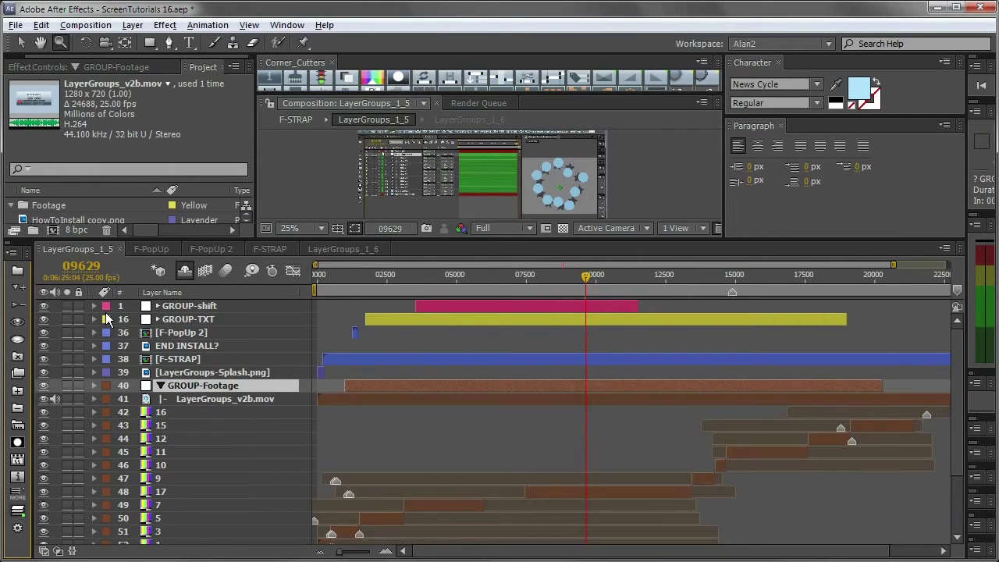
pyautogui.click(19, 305)
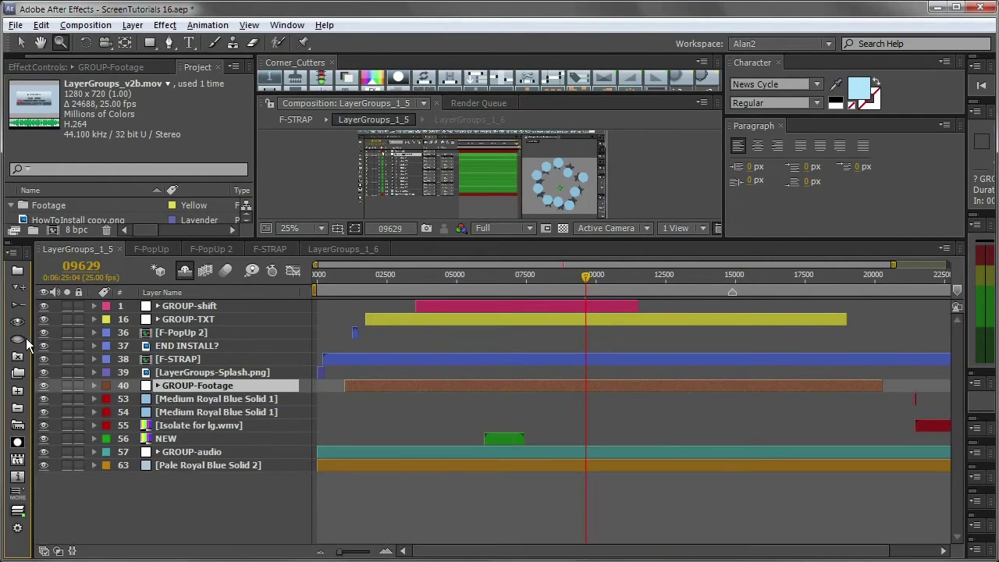
pyautogui.click(205, 527)
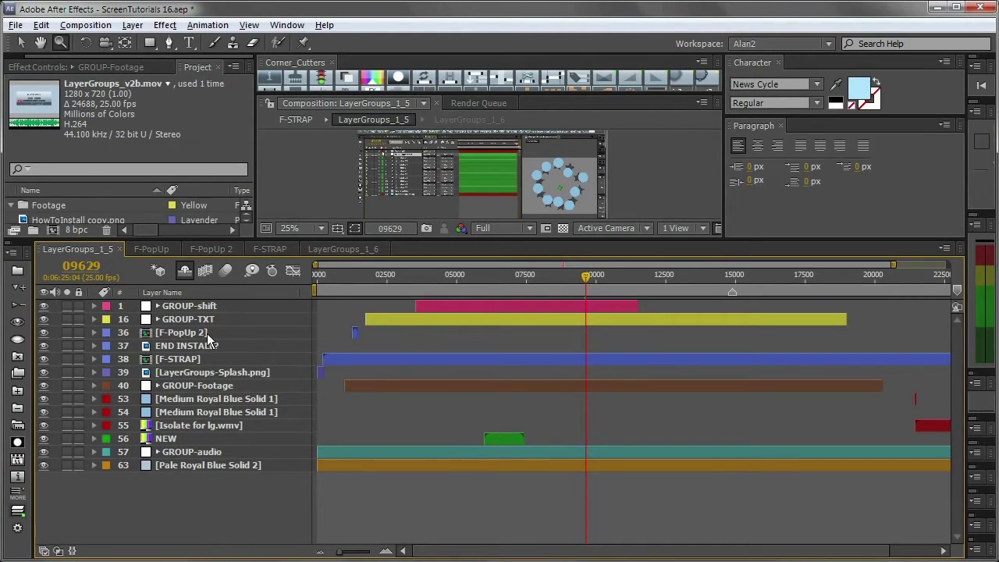
# Step: Select the F-STRAP layer and inspect the strap along the top of the composition at 50% magnification
pyautogui.click(469, 187)
pyautogui.press('h')
pyautogui.moveTo(492, 147); pyautogui.dragTo(486, 264)
pyautogui.press('z')
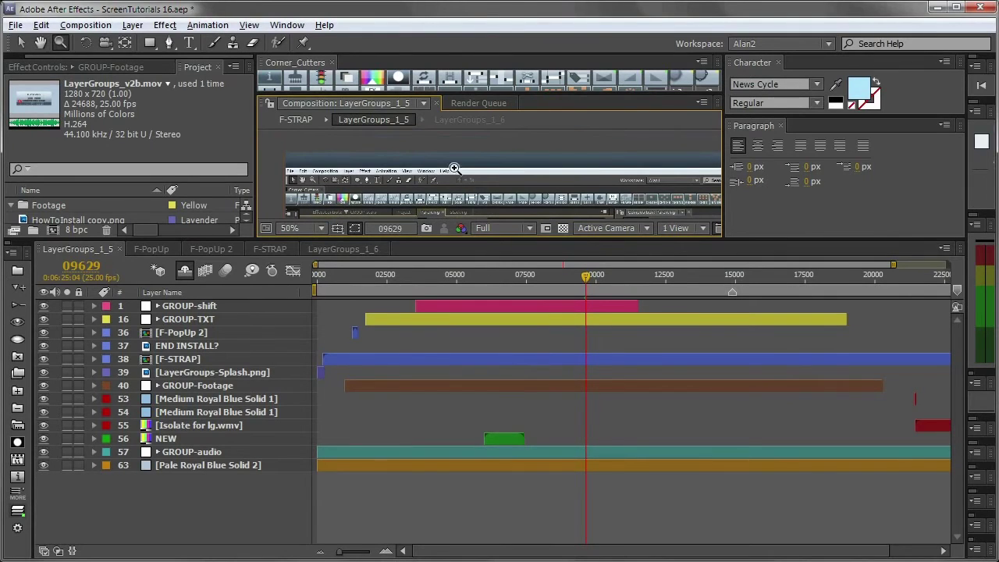
pyautogui.click(178, 361)
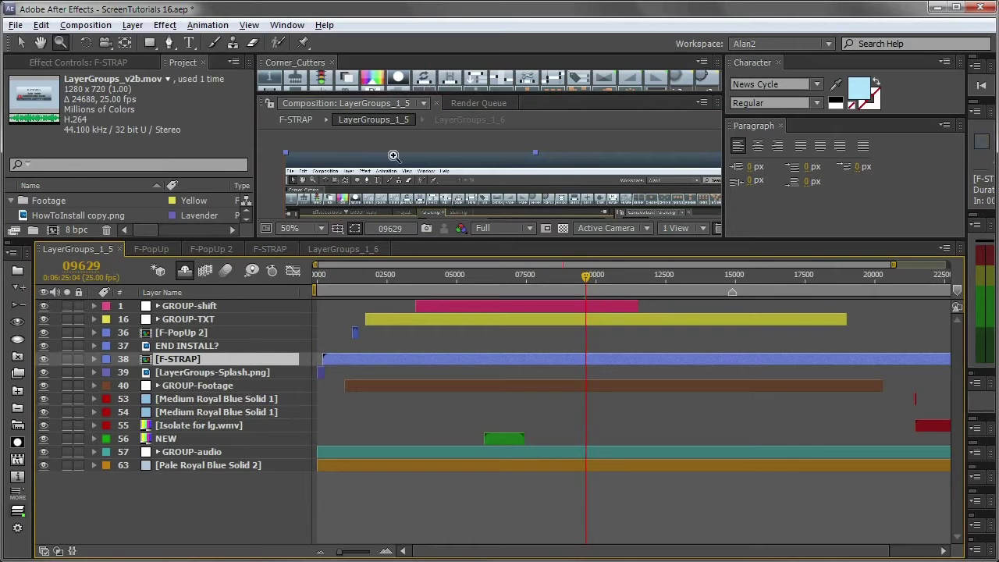
pyautogui.press('h')
pyautogui.moveTo(403, 166); pyautogui.dragTo(388, 153)
pyautogui.press('z')
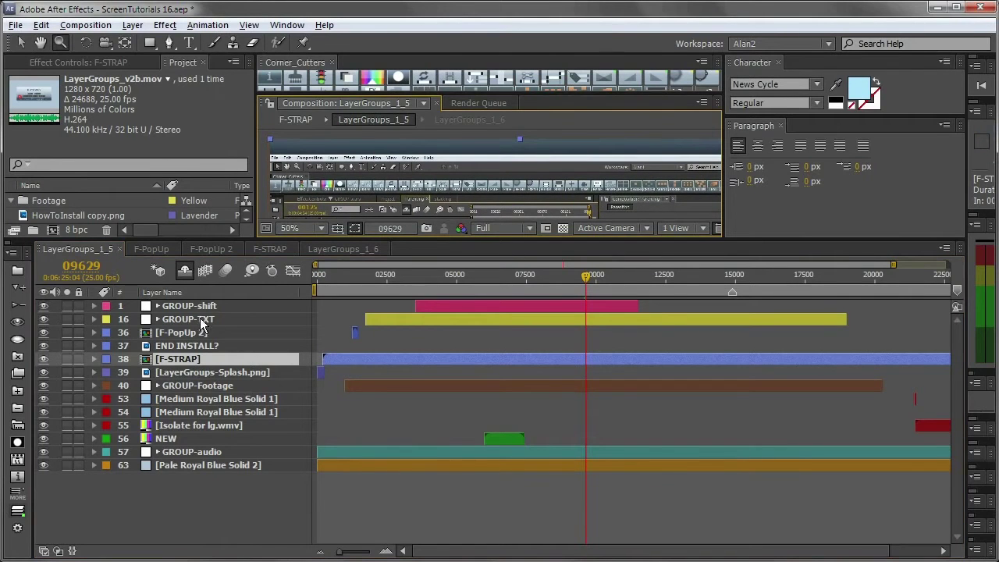
# Step: Select GROUP-TXT and examine the strap text in the composition at 100% magnification at about frame 11897
pyautogui.click(202, 322)
pyautogui.moveTo(460, 283); pyautogui.dragTo(650, 282)
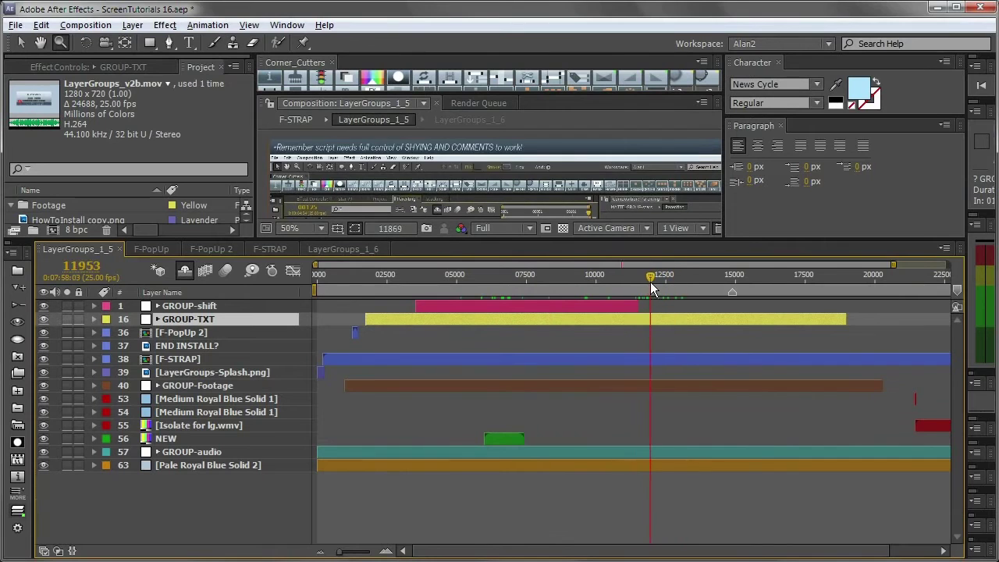
pyautogui.click(414, 153)
pyautogui.press('h')
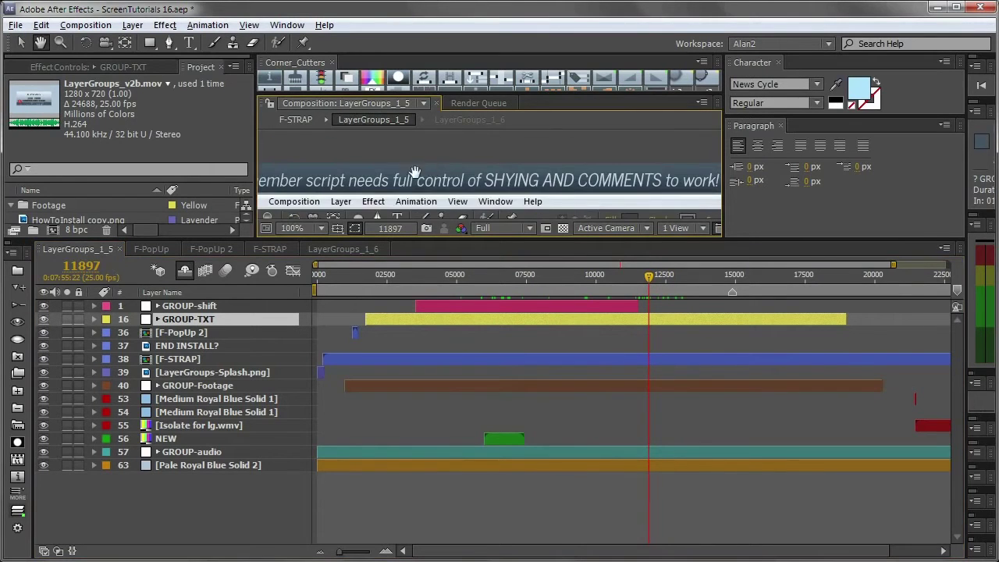
pyautogui.moveTo(415, 174); pyautogui.dragTo(477, 164)
pyautogui.press('z')
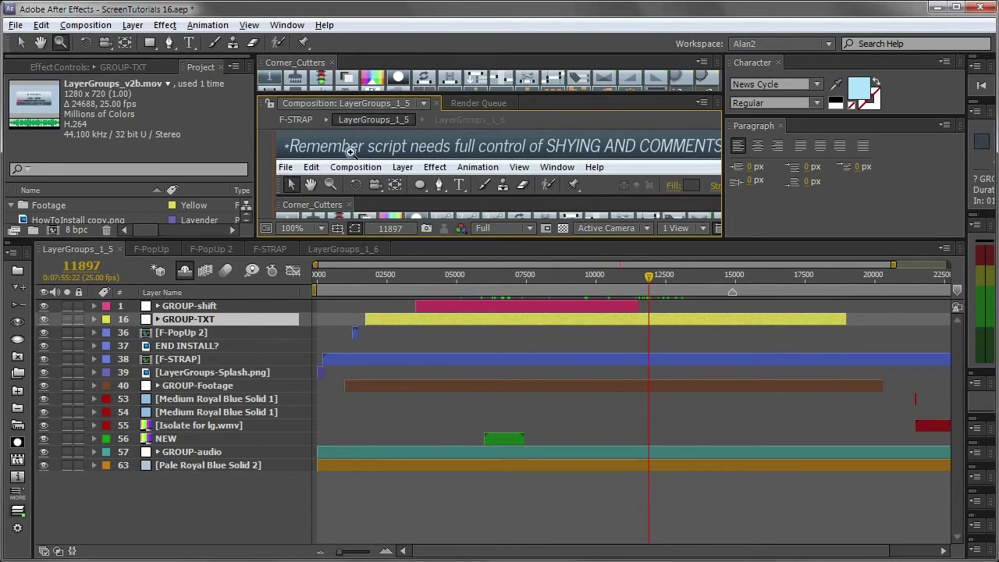
# Step: Expand the GROUP-TXT group and move the playhead to frame 5570, within text layer 28
pyautogui.click(20, 291)
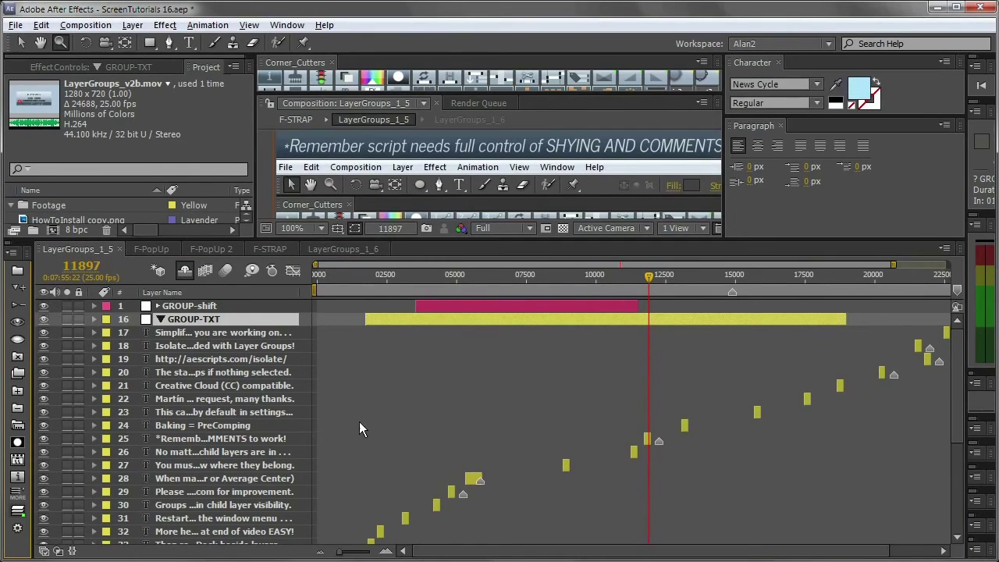
pyautogui.click(410, 439)
pyautogui.press('h')
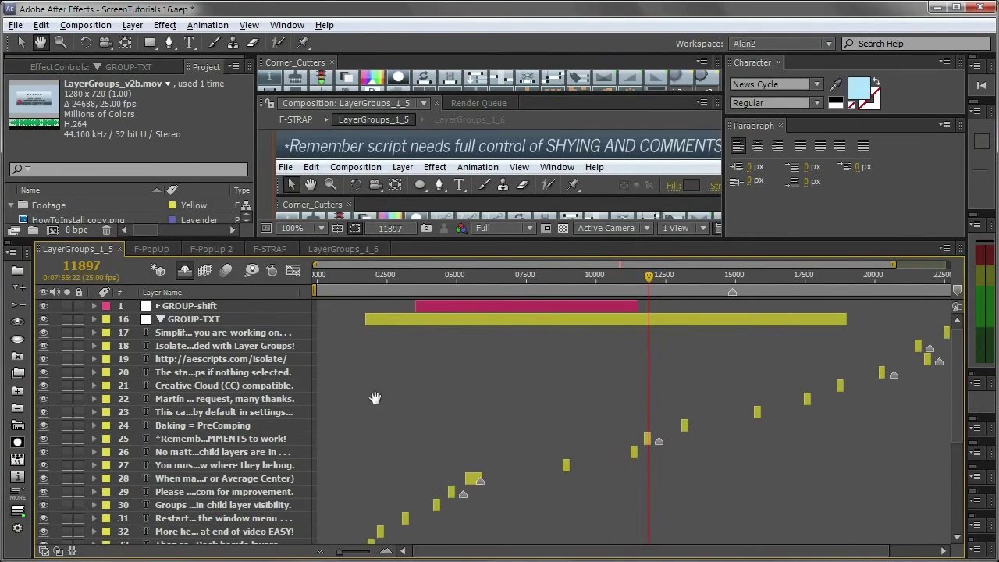
pyautogui.moveTo(439, 307); pyautogui.dragTo(431, 308)
pyautogui.press('z')
pyautogui.click(465, 286)
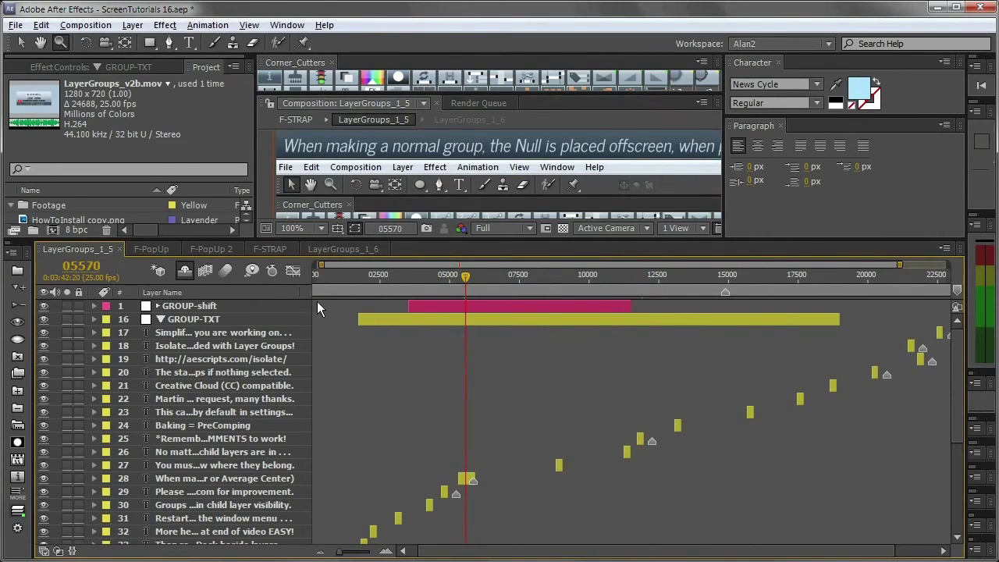
# Step: With the layer names column widened, reveal the Source Text expression of text layer 17 and hide it again
pyautogui.moveTo(299, 292); pyautogui.dragTo(603, 292)
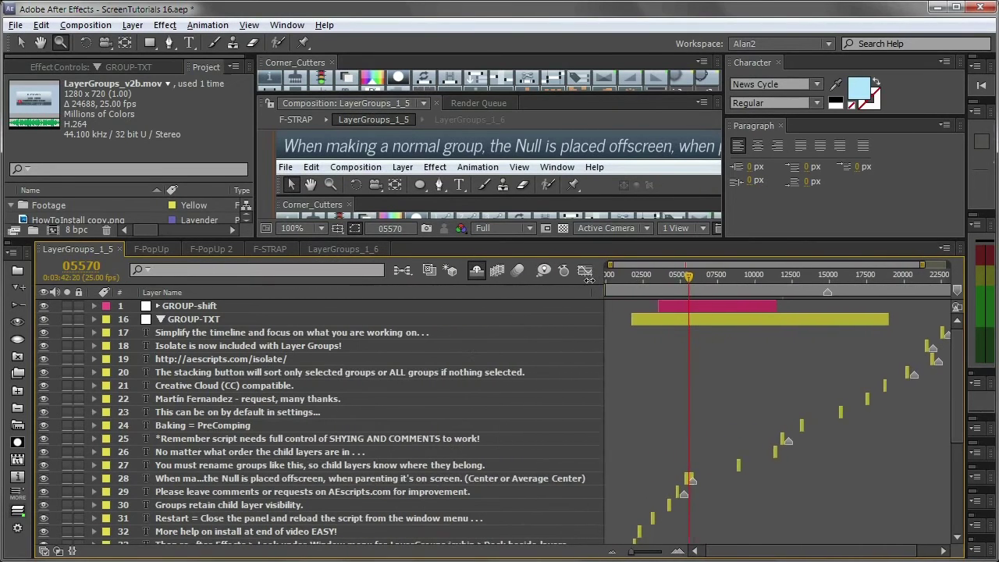
pyautogui.click(225, 335)
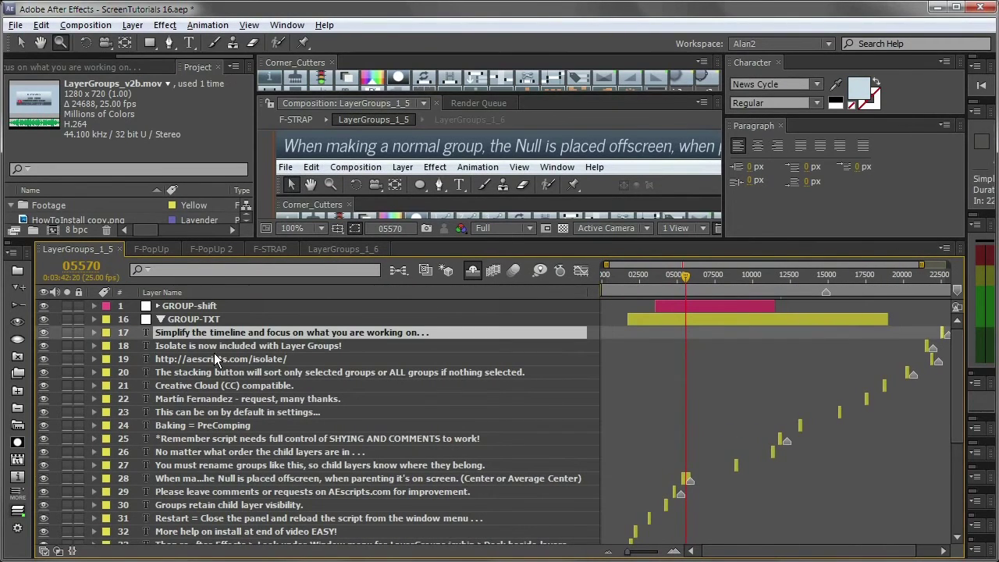
pyautogui.press('e')
pyautogui.press('e')
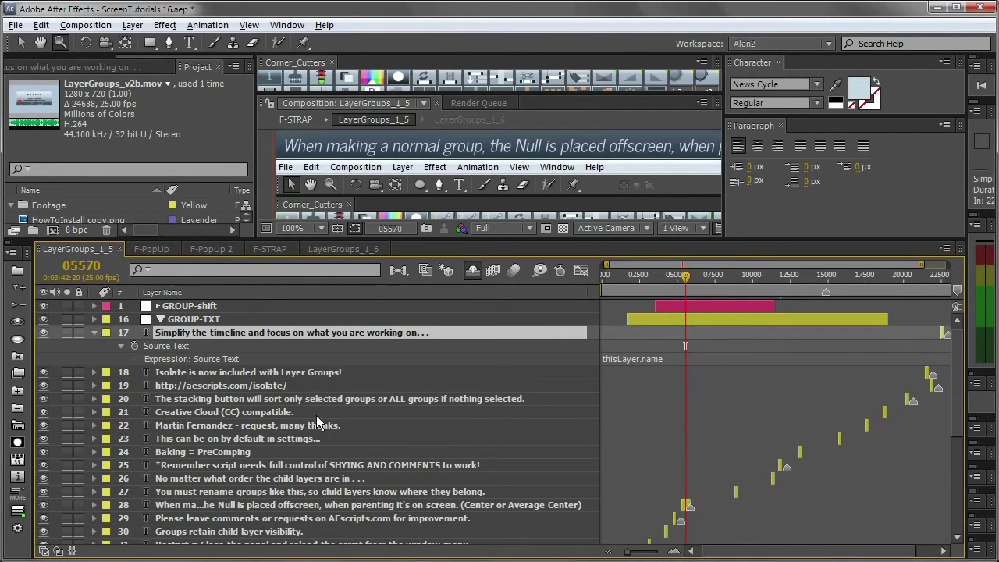
pyautogui.click(94, 333)
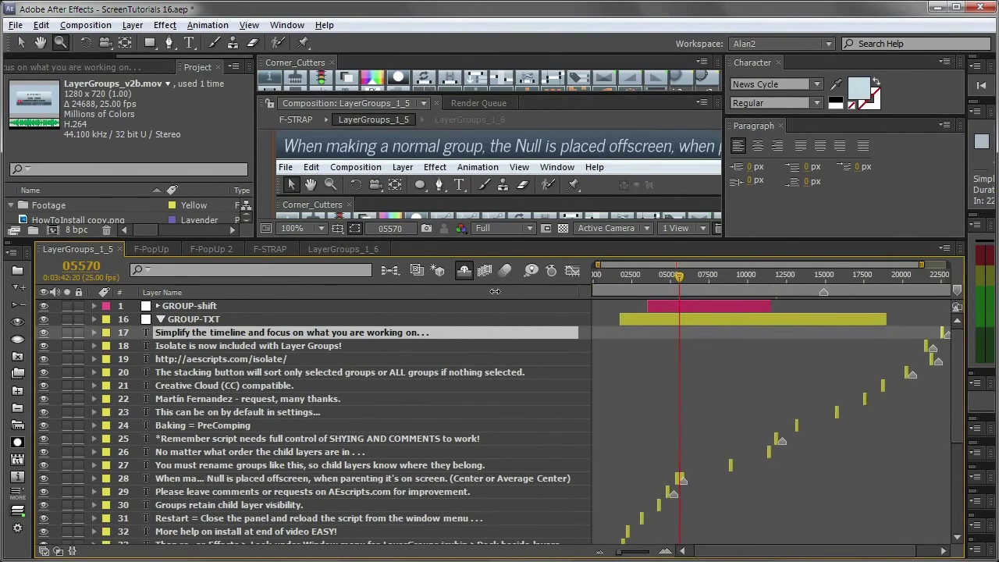
pyautogui.moveTo(593, 296); pyautogui.dragTo(418, 298)
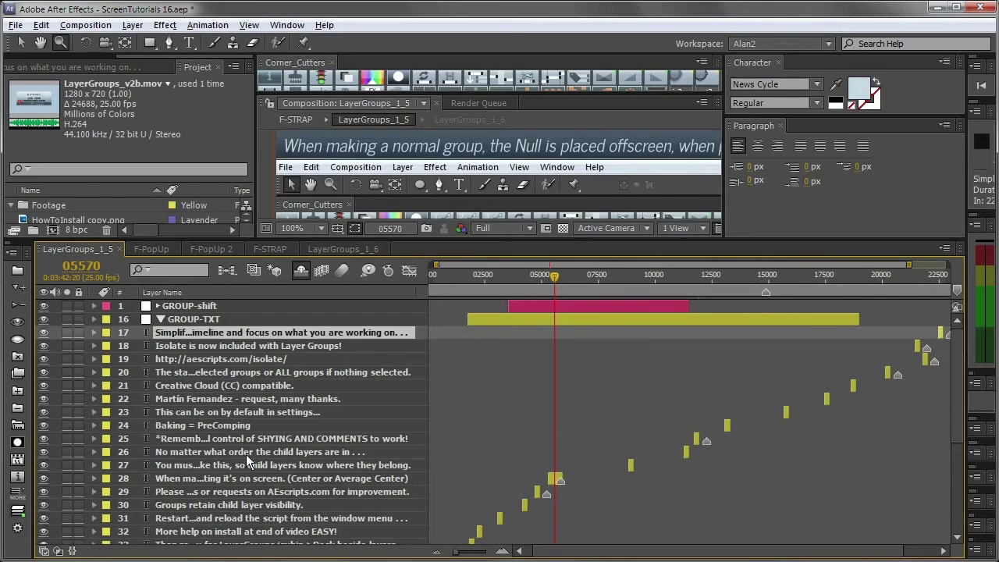
# Step: View the strap text in the composition at 50% magnification, and select the "Creative Cloud (CC) compatible." text layer
pyautogui.keyDown('alt'); pyautogui.click(447, 173); pyautogui.keyUp('alt')
pyautogui.keyDown('alt'); pyautogui.click(446, 173); pyautogui.keyUp('alt')
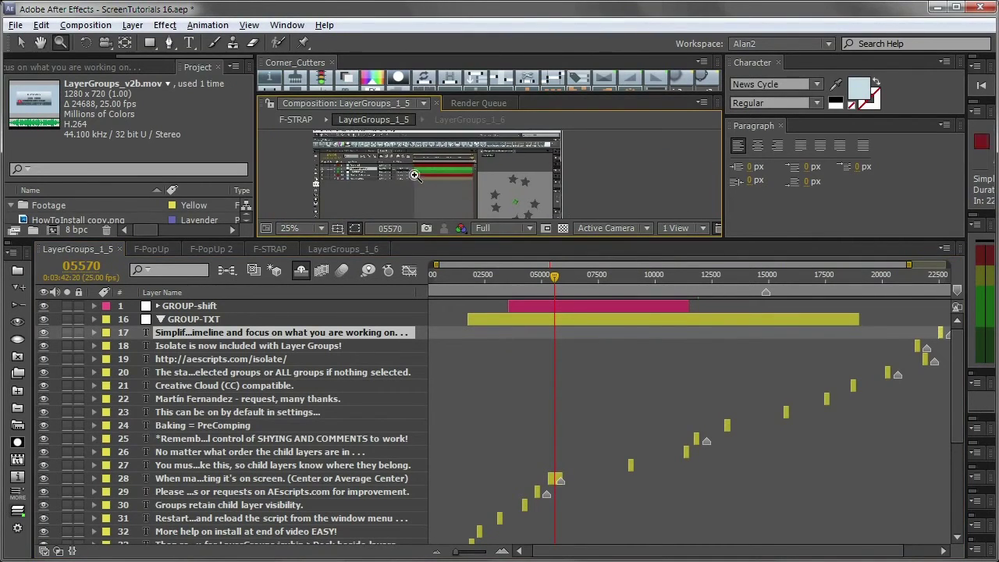
pyautogui.click(329, 188)
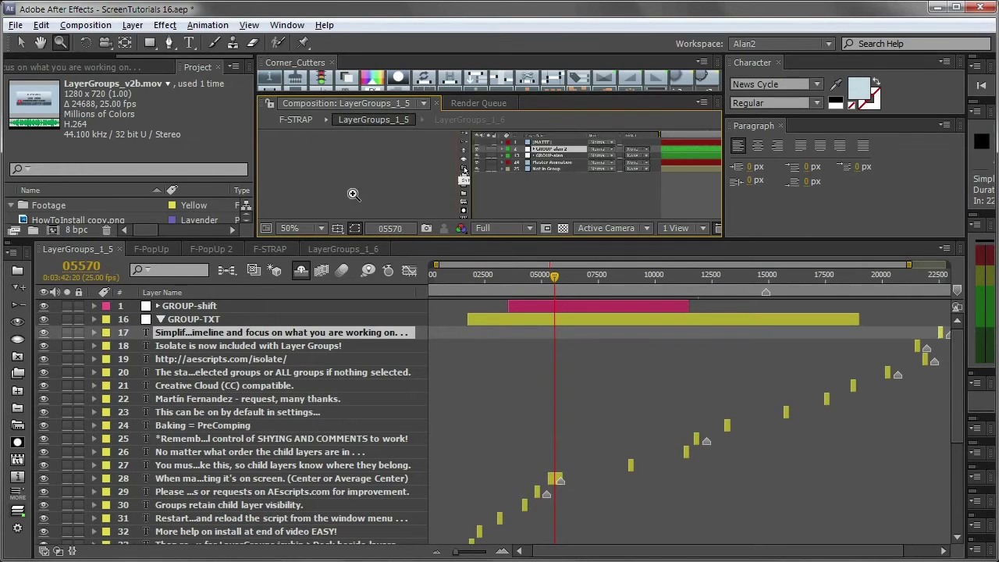
pyautogui.moveTo(354, 196); pyautogui.dragTo(417, 245)
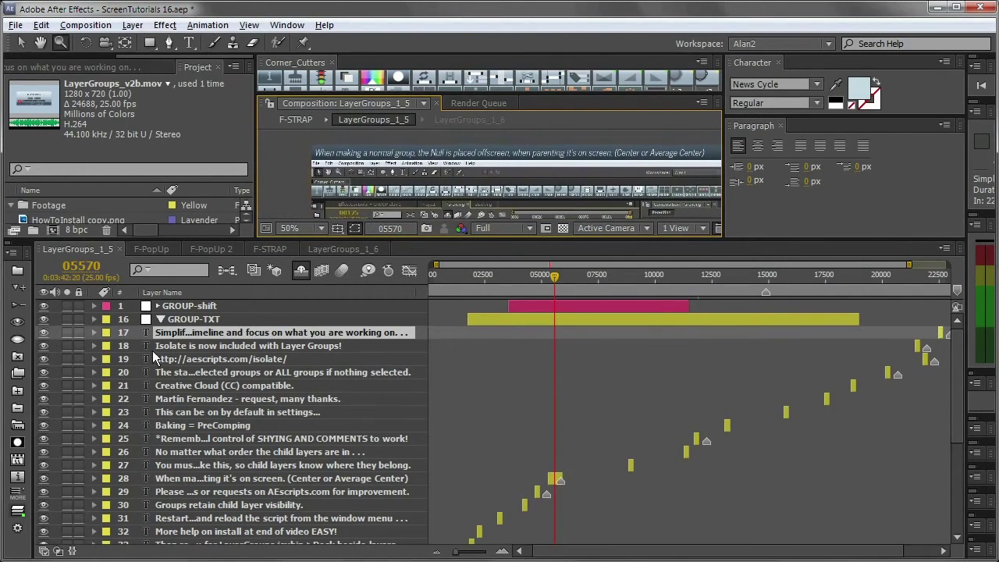
pyautogui.click(196, 387)
pyautogui.click(194, 400)
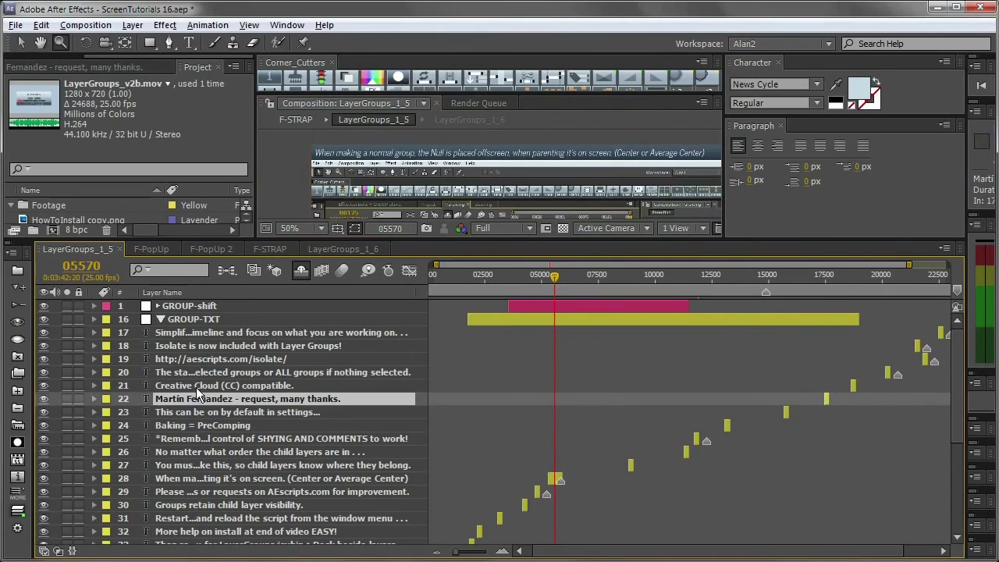
pyautogui.click(197, 389)
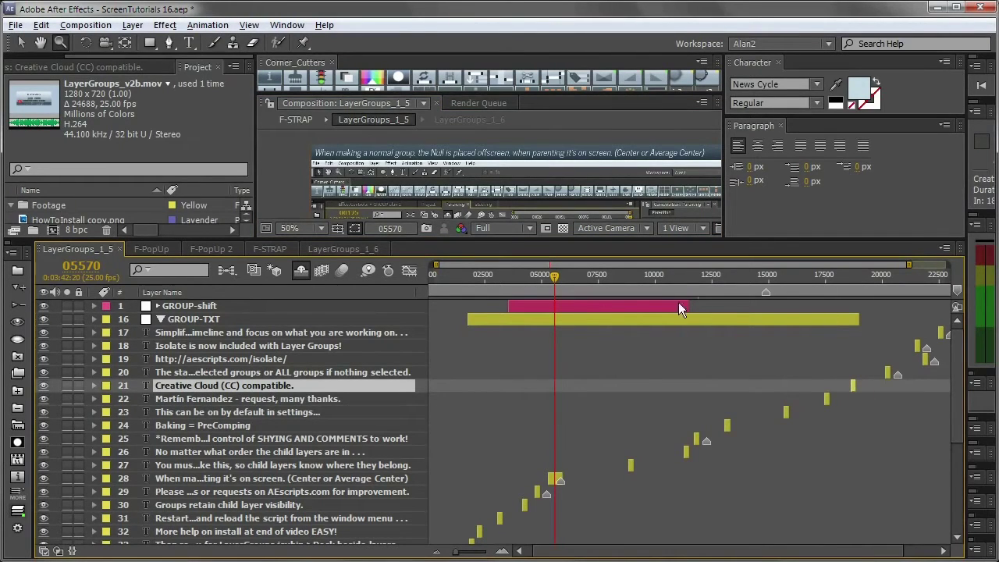
# Step: Select the collapsed GROUP-Footage layer for a look, and switch the selection to text layer 28 at the playhead
pyautogui.press('space')
pyautogui.moveTo(277, 452); pyautogui.dragTo(282, 248)
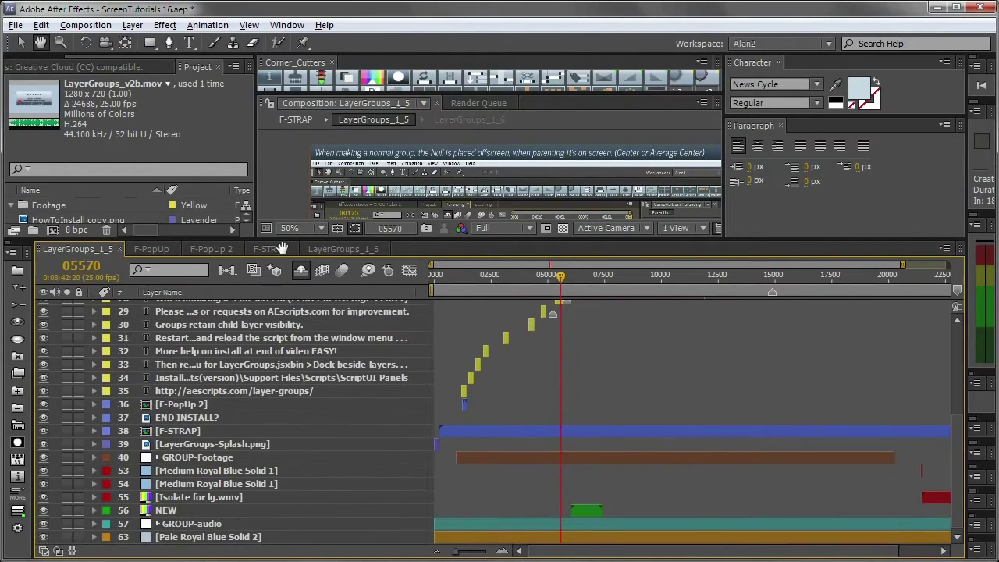
pyautogui.click(184, 458)
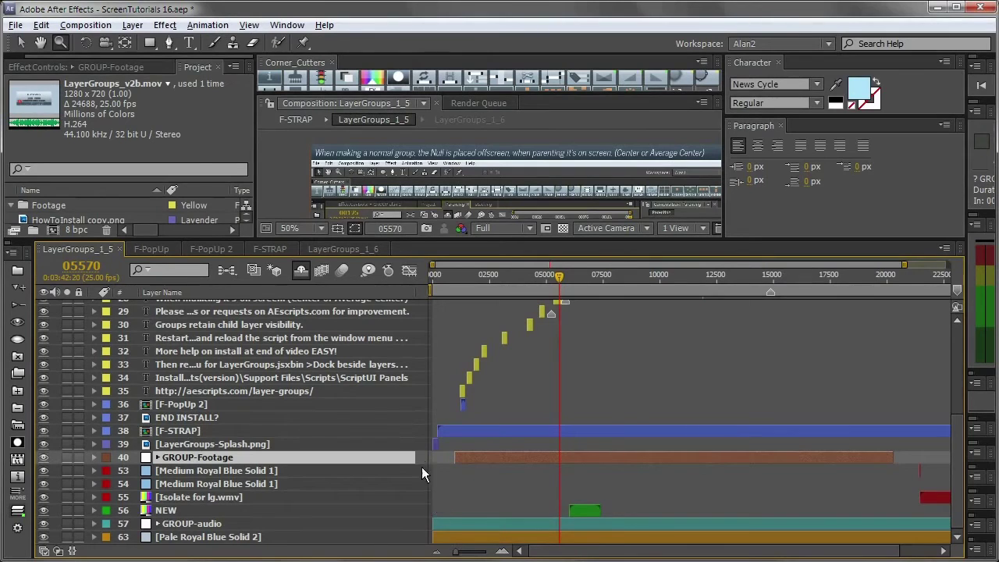
pyautogui.press('h')
pyautogui.moveTo(530, 347); pyautogui.dragTo(526, 519)
pyautogui.click(557, 470)
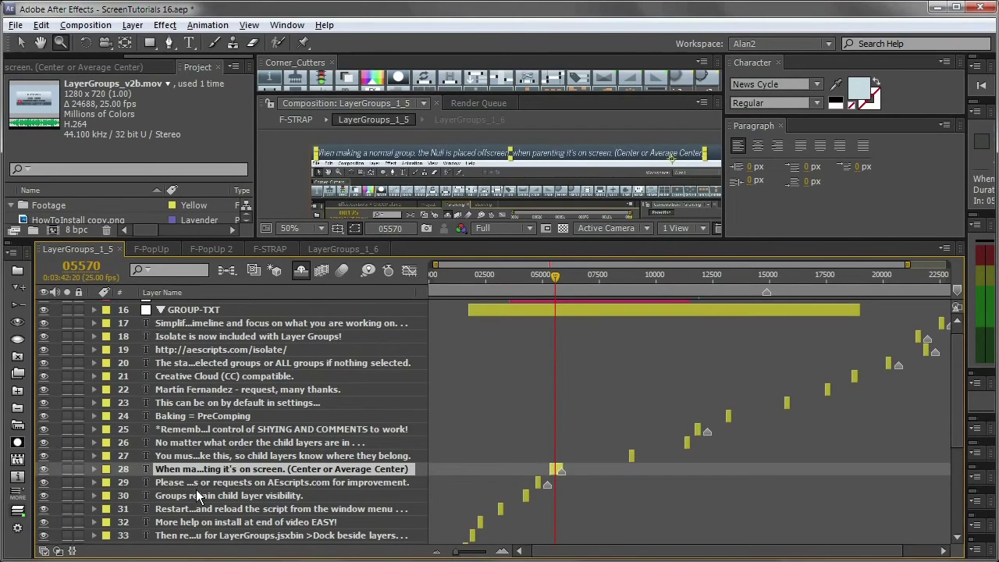
# Step: Collapse the GROUP-TXT group to hide its child text layers
pyautogui.press('h')
pyautogui.moveTo(195, 500); pyautogui.dragTo(206, 523)
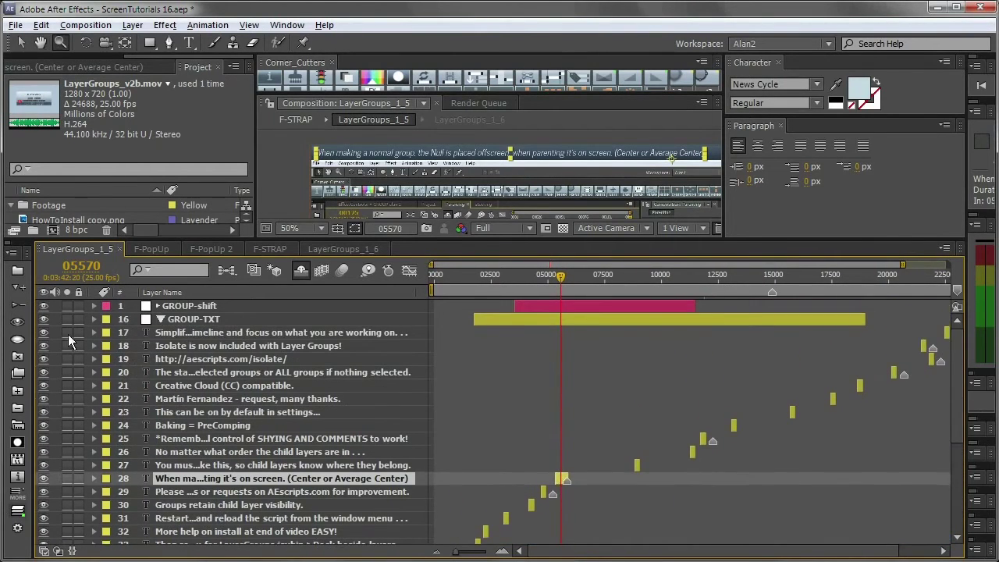
pyautogui.click(17, 305)
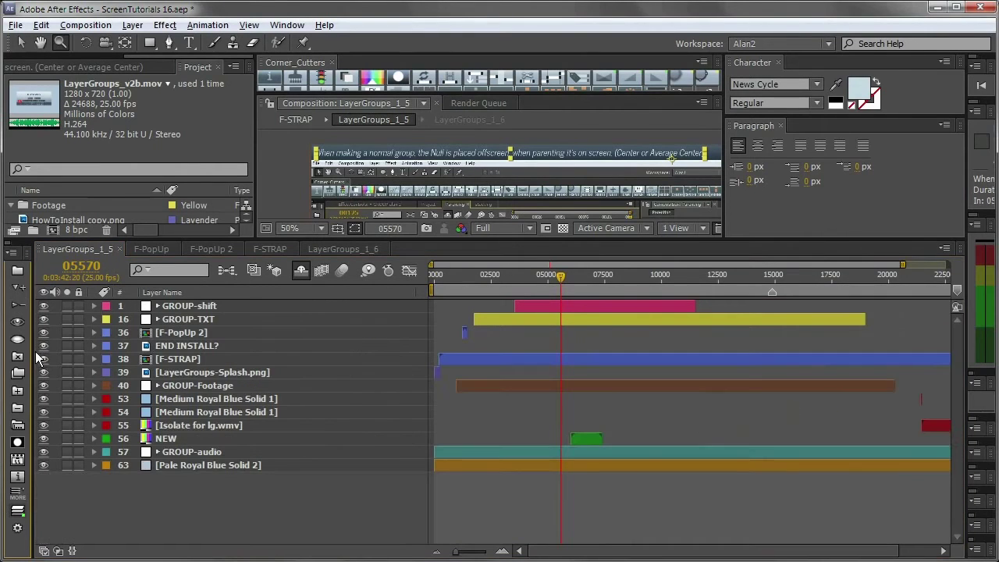
# Step: Expand the GROUP-TXT group again and select its text layer 28 at the playhead
pyautogui.click(194, 320)
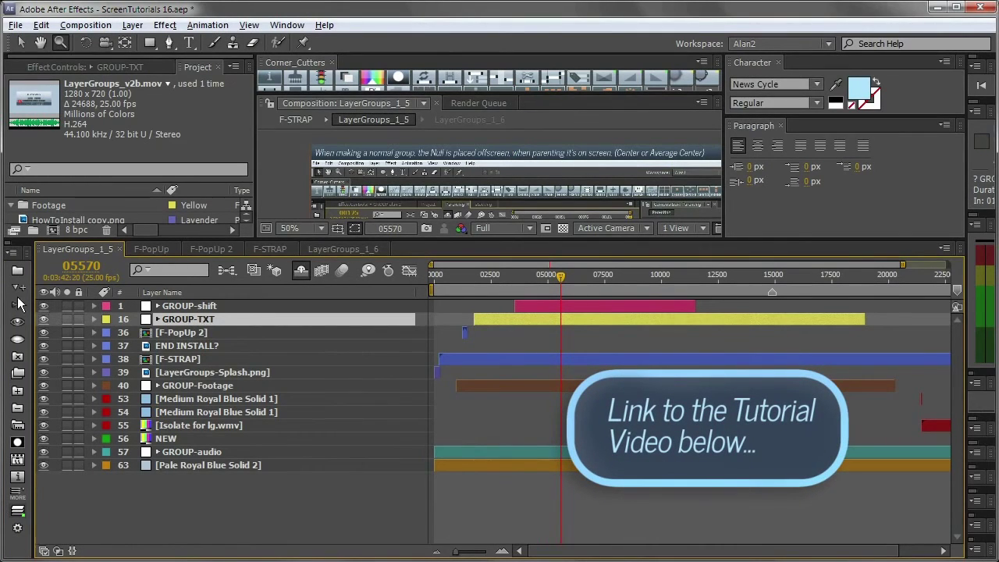
pyautogui.click(16, 288)
pyautogui.click(561, 478)
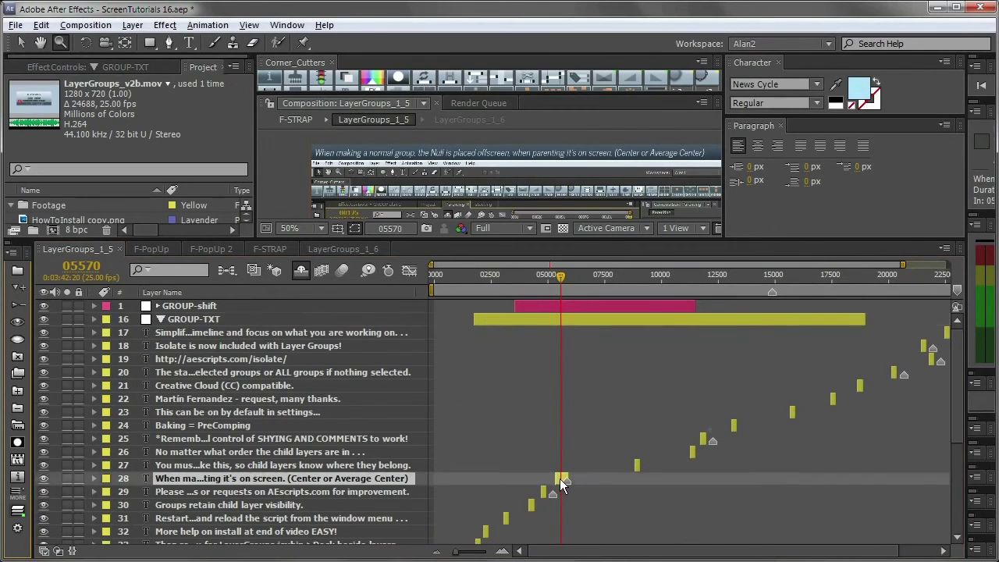
# Step: Shift text layer 28 along the timeline so that it starts shortly before frame 06214 and spans it
pyautogui.press('=')
pyautogui.press('=')
pyautogui.press('=')
pyautogui.moveTo(621, 281); pyautogui.dragTo(679, 282)
pyautogui.moveTo(559, 474); pyautogui.dragTo(673, 480)
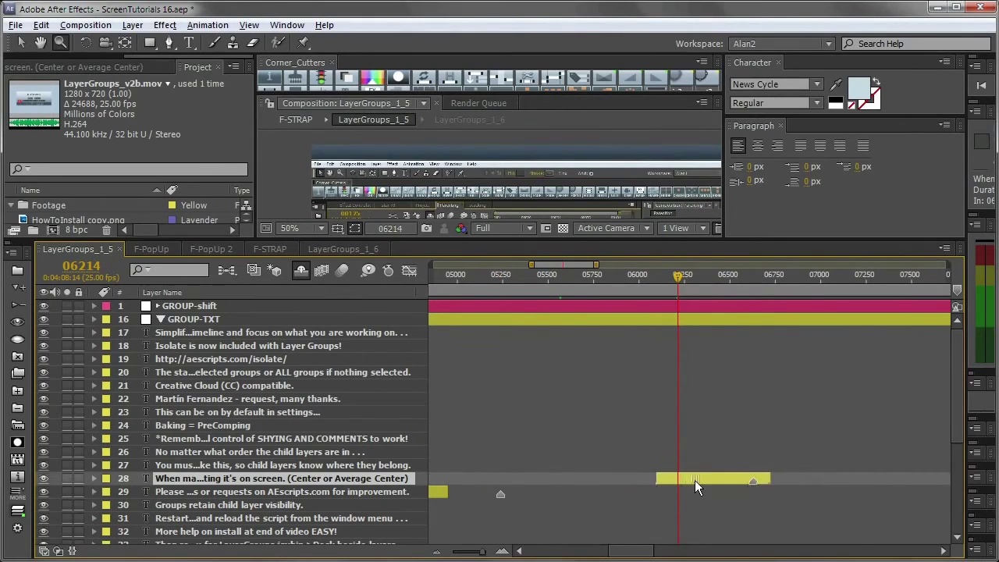
# Step: Collapse the GROUP-TXT group to hide its text layers, and select the Pale Royal Blue Solid 2 layer
pyautogui.click(18, 306)
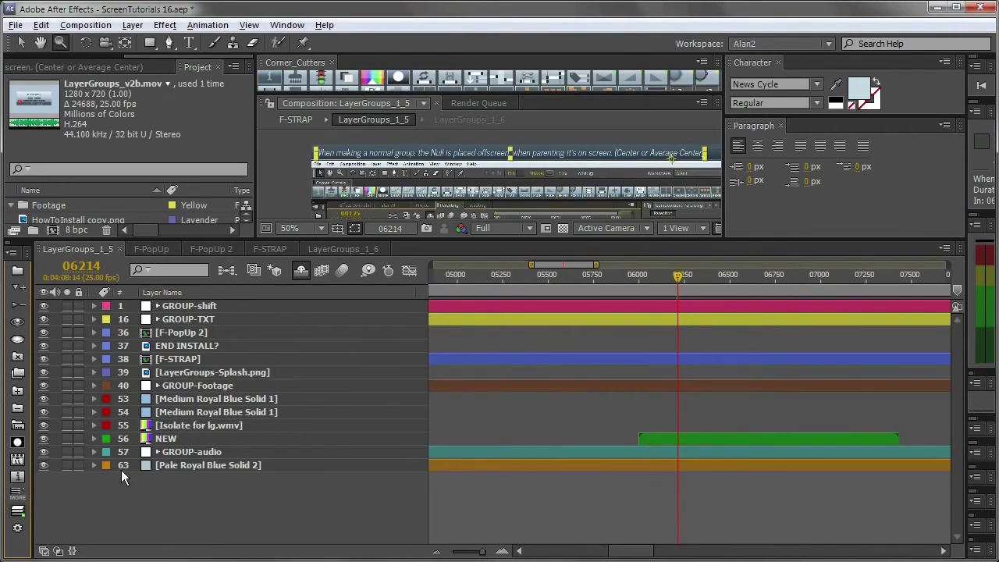
pyautogui.click(166, 494)
pyautogui.click(181, 469)
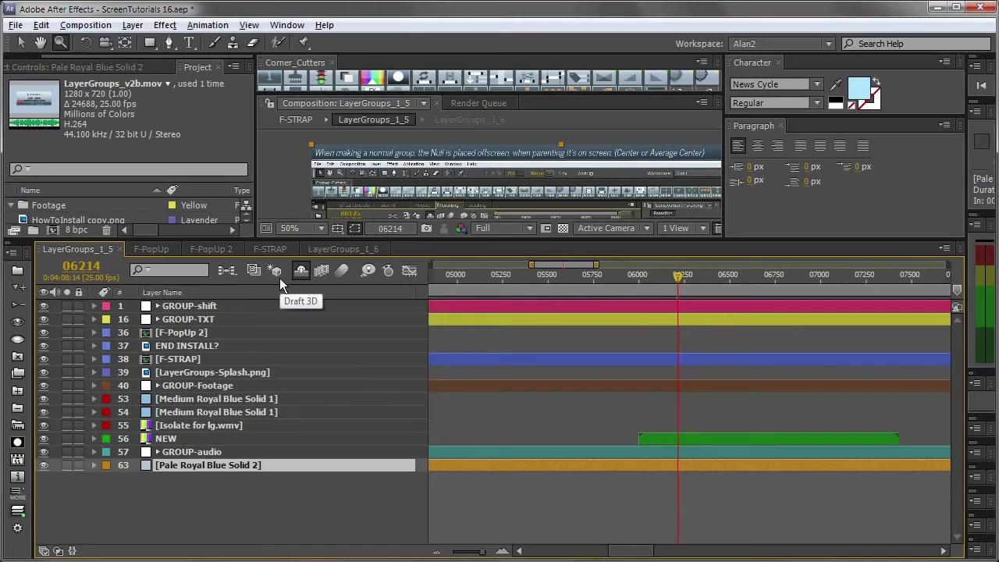
# Step: Expand the GROUP-shift group to show its SHIFT KEY child layers
pyautogui.click(180, 317)
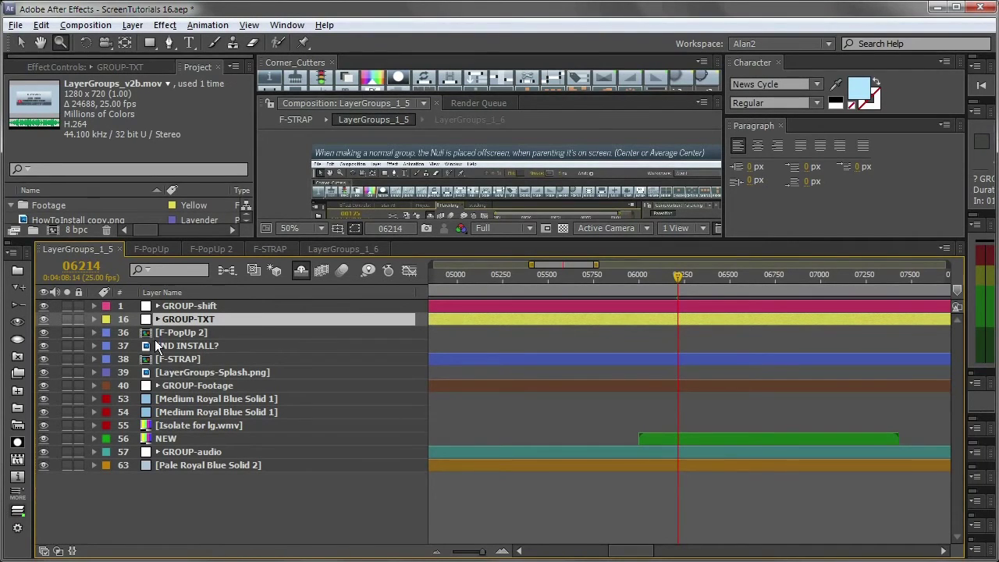
pyautogui.click(187, 306)
pyautogui.press('space')
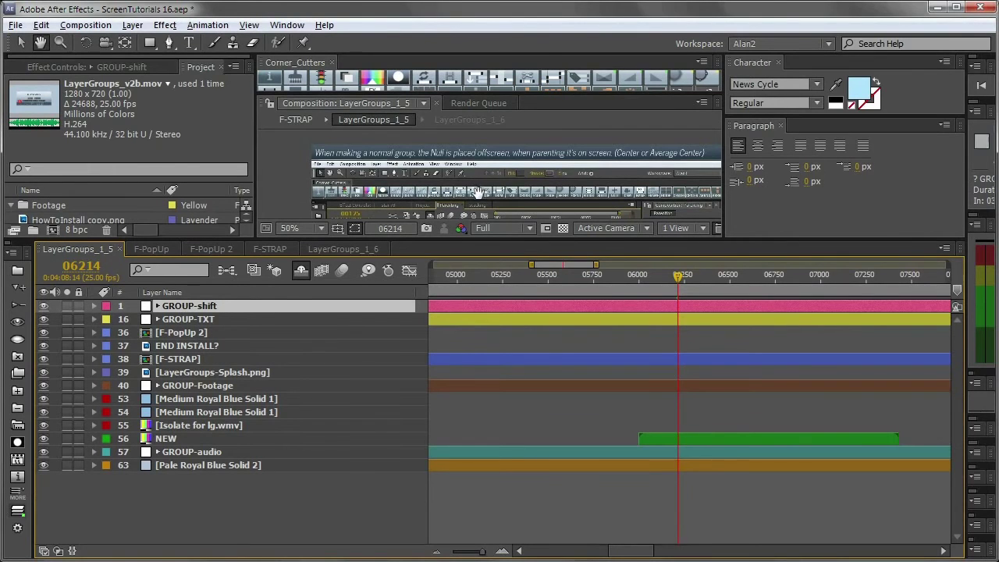
pyautogui.moveTo(477, 194); pyautogui.dragTo(443, 154)
pyautogui.click(200, 304)
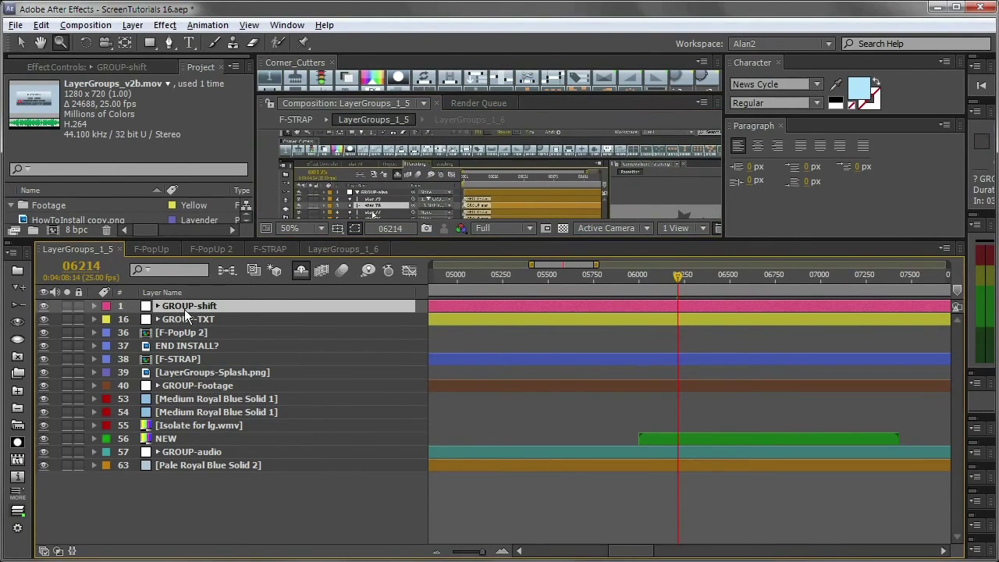
pyautogui.press('space')
pyautogui.moveTo(484, 183); pyautogui.dragTo(469, 97)
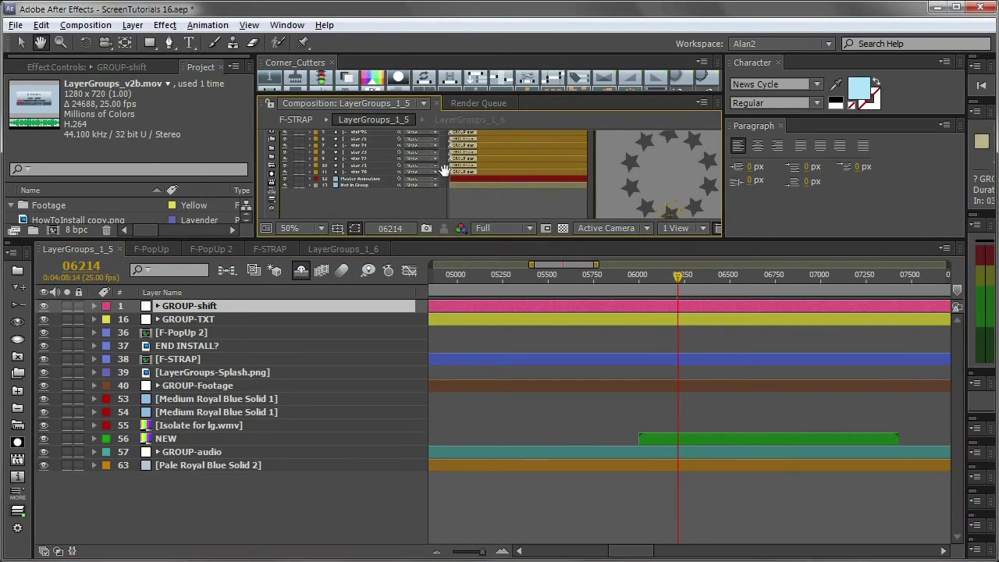
pyautogui.click(19, 288)
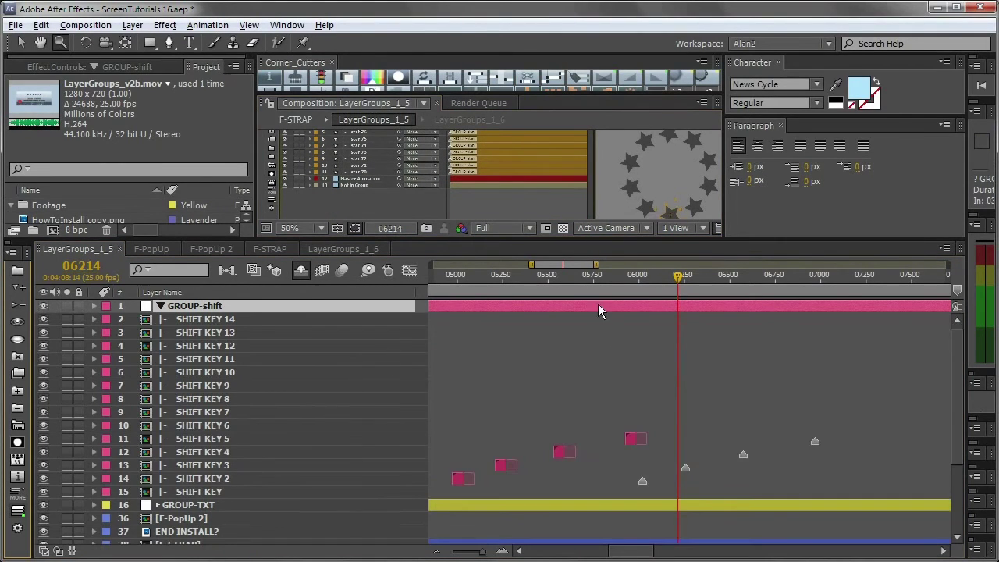
# Step: View the SHIFT graphic in the composition at frame 05956, and select the SHIFT KEY 3 layer
pyautogui.moveTo(616, 286); pyautogui.dragTo(630, 288)
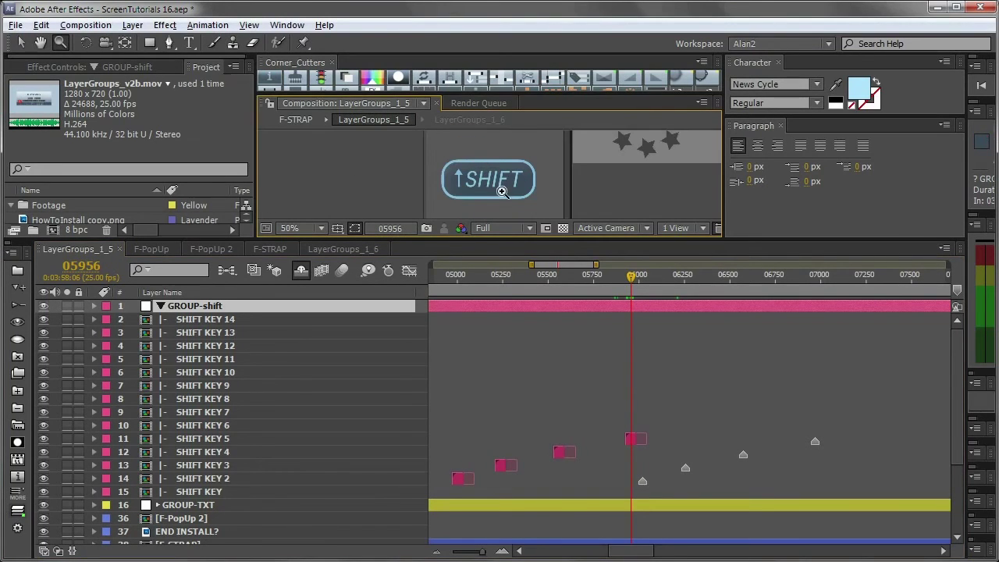
pyautogui.moveTo(502, 192); pyautogui.dragTo(446, 187)
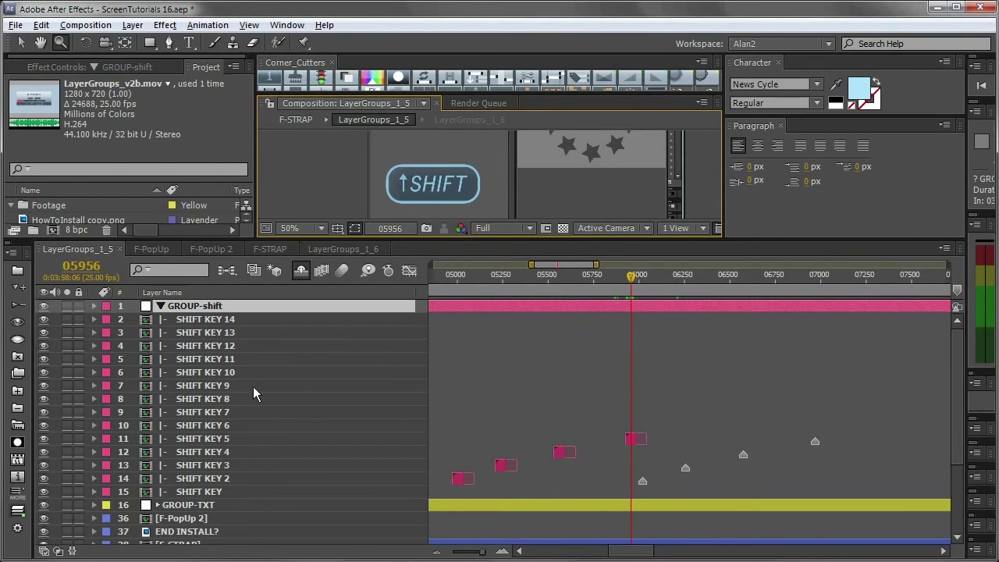
pyautogui.click(221, 372)
pyautogui.click(210, 425)
pyautogui.click(203, 465)
# Step: Move the playhead to frame 05256 to view the SHIFT KEY 3 layer in the composition
pyautogui.press('h')
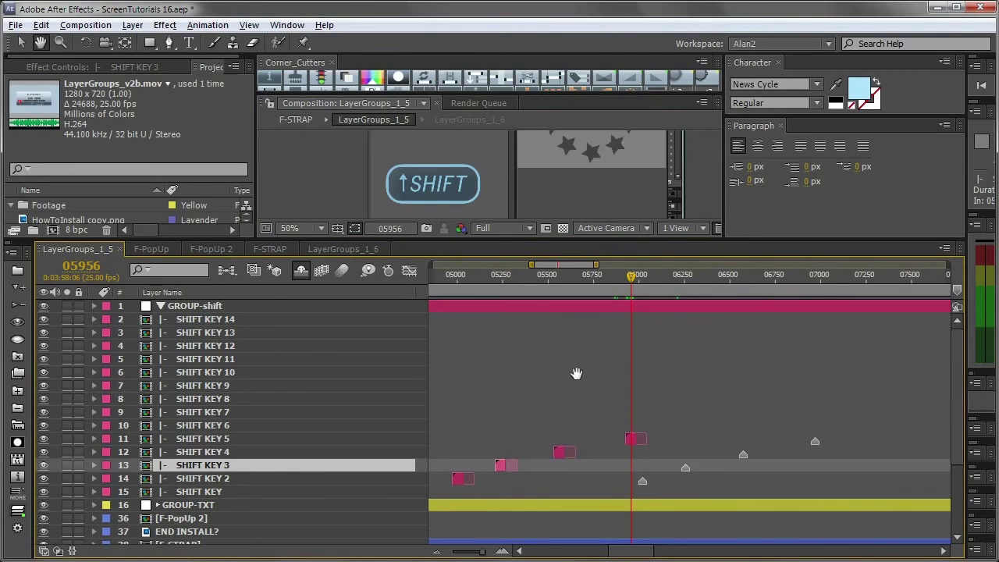
pyautogui.moveTo(576, 373); pyautogui.dragTo(687, 353)
pyautogui.click(613, 285)
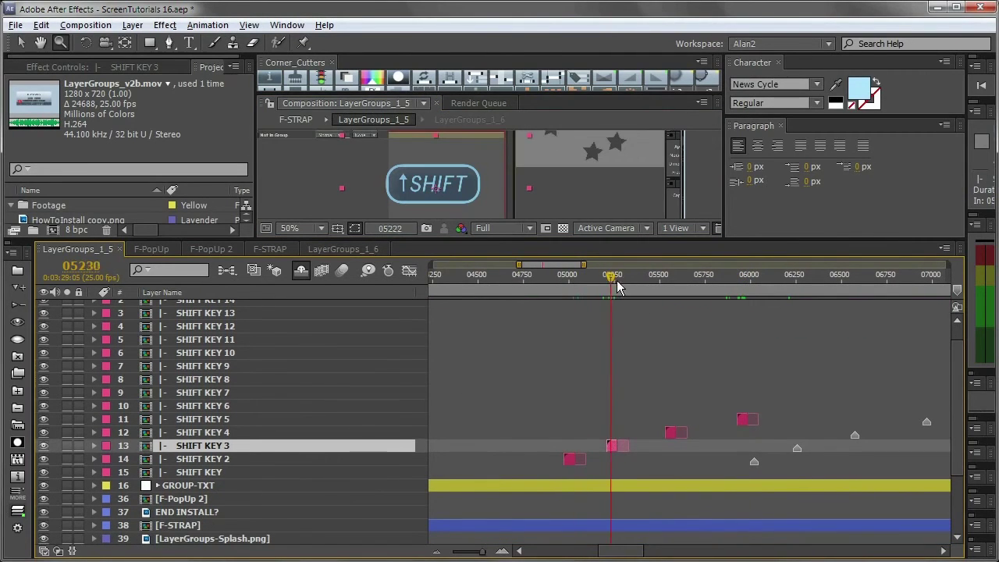
pyautogui.moveTo(618, 287)
pyautogui.mouseDown()
pyautogui.moveTo(629, 287)
pyautogui.moveTo(617, 293)
pyautogui.mouseUp()
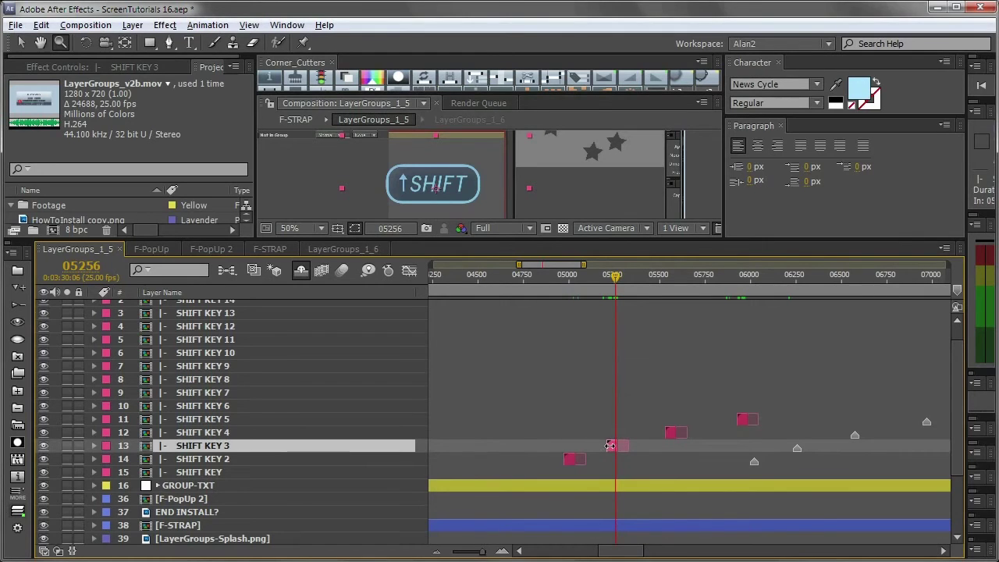
# Step: Move the playhead to frame 06038, and select the collapsed GROUP-Footage layer
pyautogui.press('h')
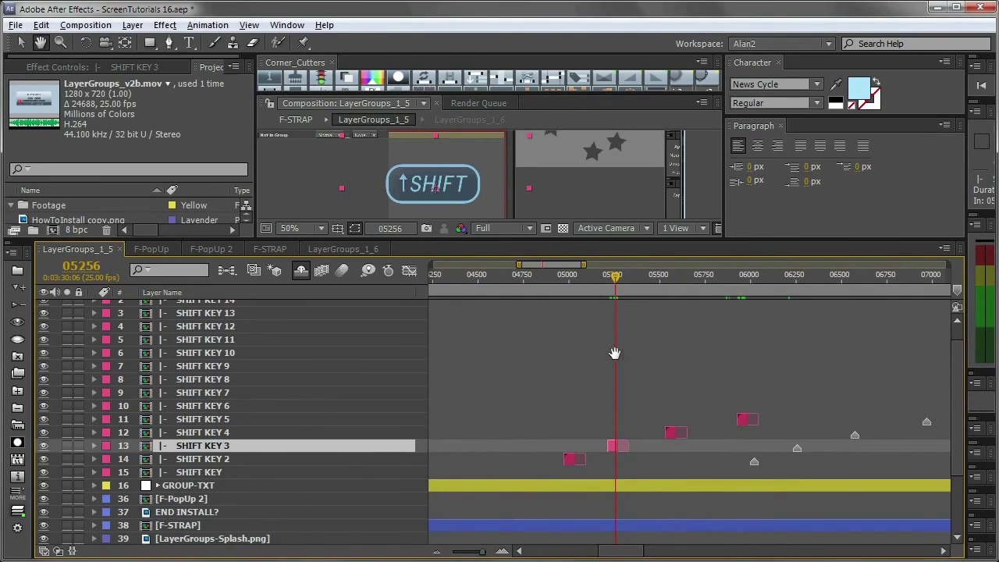
pyautogui.moveTo(616, 352); pyautogui.dragTo(595, 406)
pyautogui.click(736, 278)
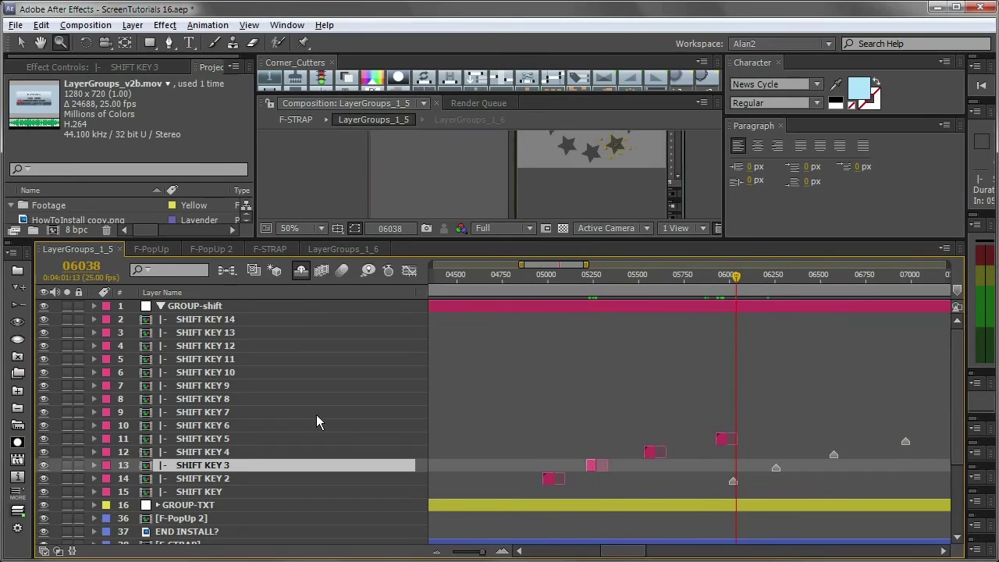
pyautogui.press('space')
pyautogui.moveTo(216, 469); pyautogui.dragTo(222, 349)
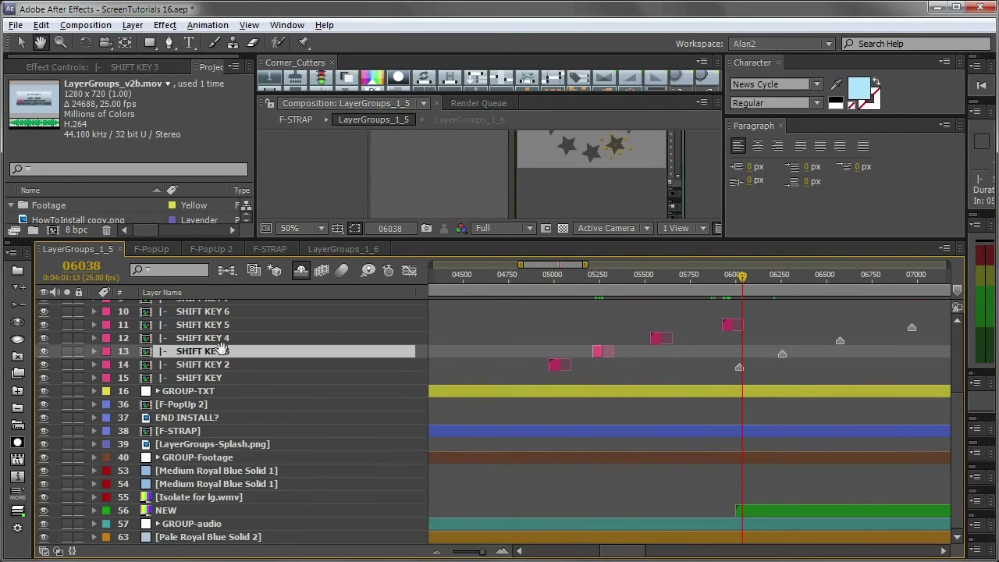
pyautogui.click(189, 458)
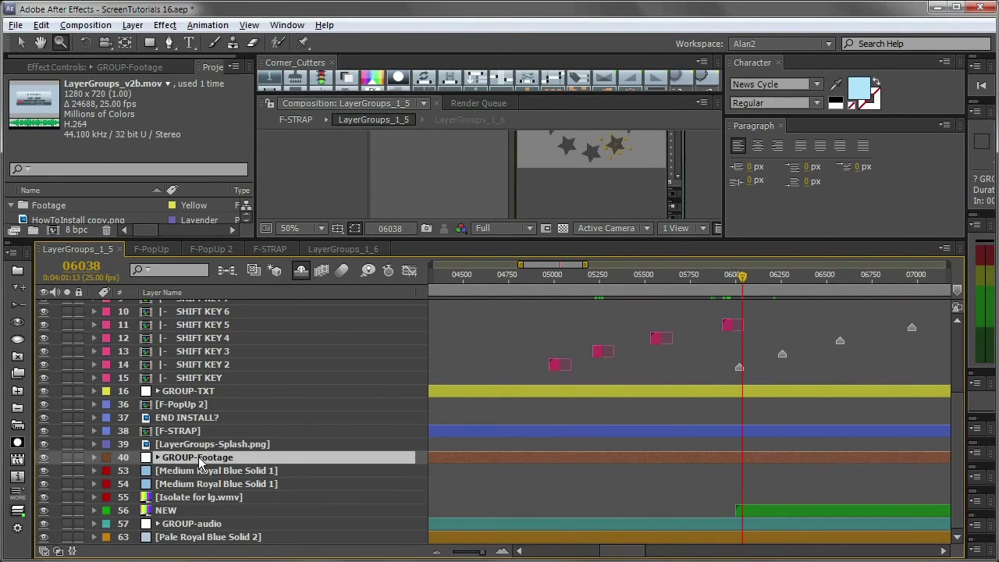
# Step: Collapse the GROUP-shift group to hide its SHIFT KEY child layers
pyautogui.press('space')
pyautogui.moveTo(200, 452); pyautogui.dragTo(223, 557)
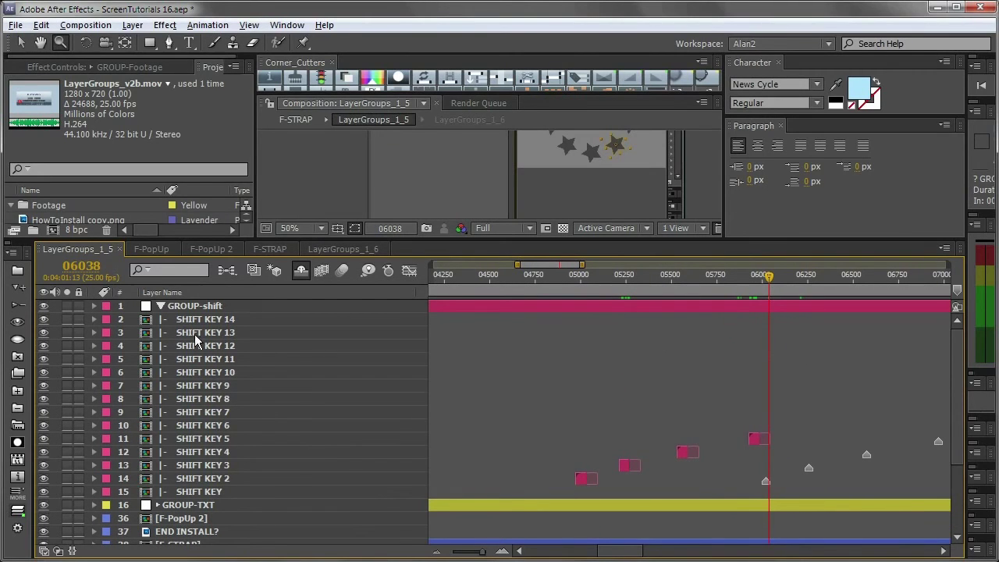
pyautogui.click(188, 307)
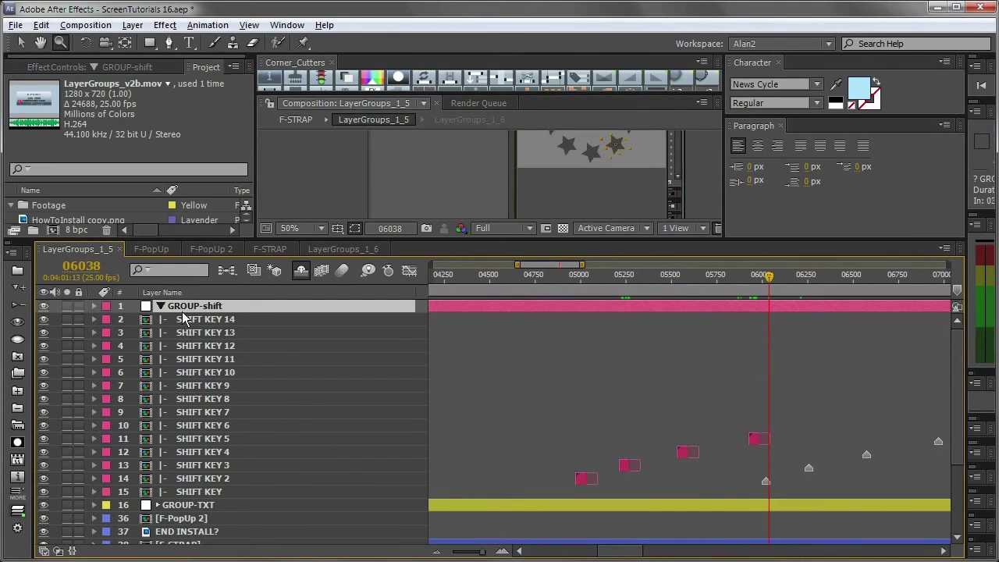
pyautogui.click(18, 305)
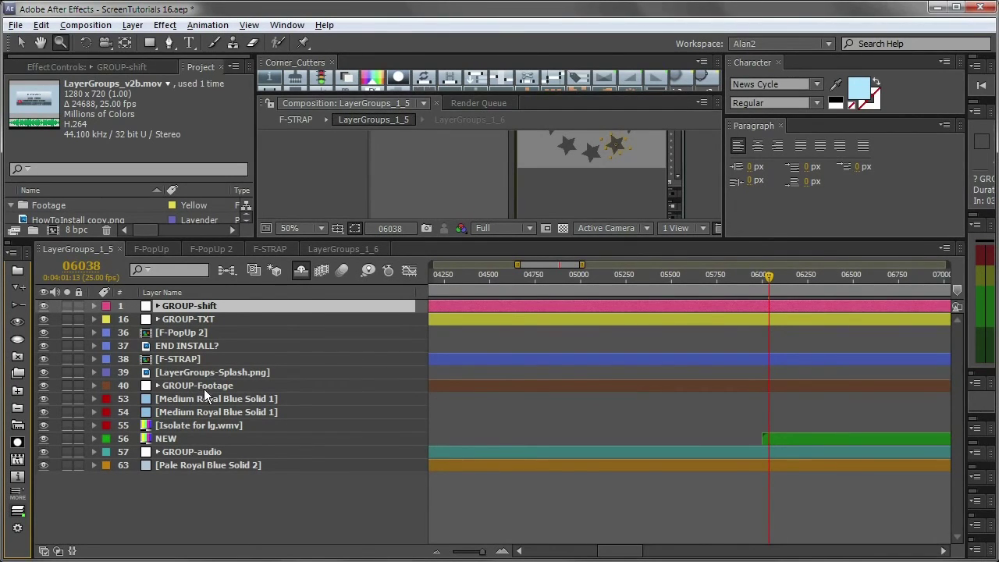
# Step: Select the GROUP-shift, GROUP-TXT and GROUP-Footage layers together to point out the collapsed groups
pyautogui.press('z')
pyautogui.click(204, 321)
pyautogui.click(195, 310)
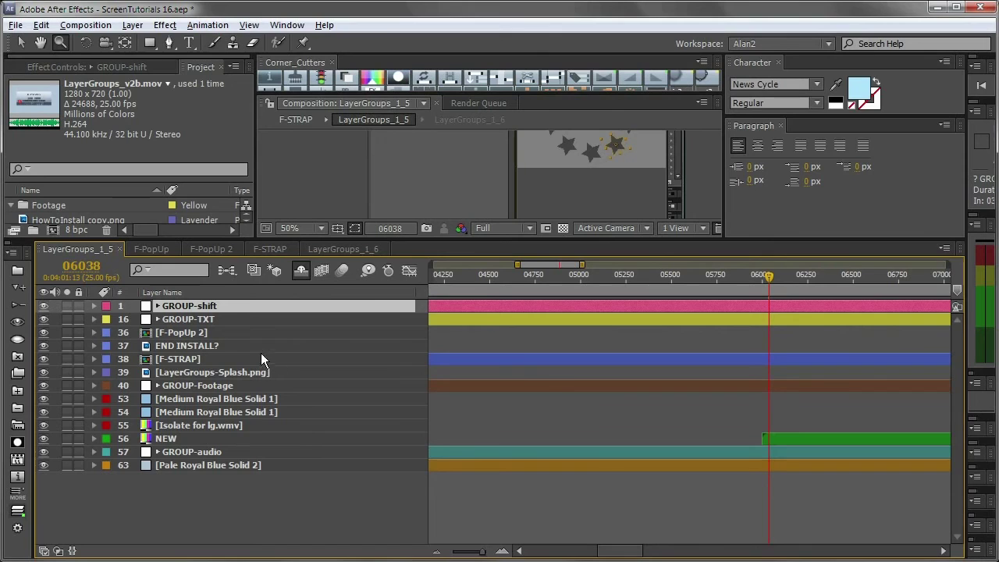
pyautogui.click(257, 454)
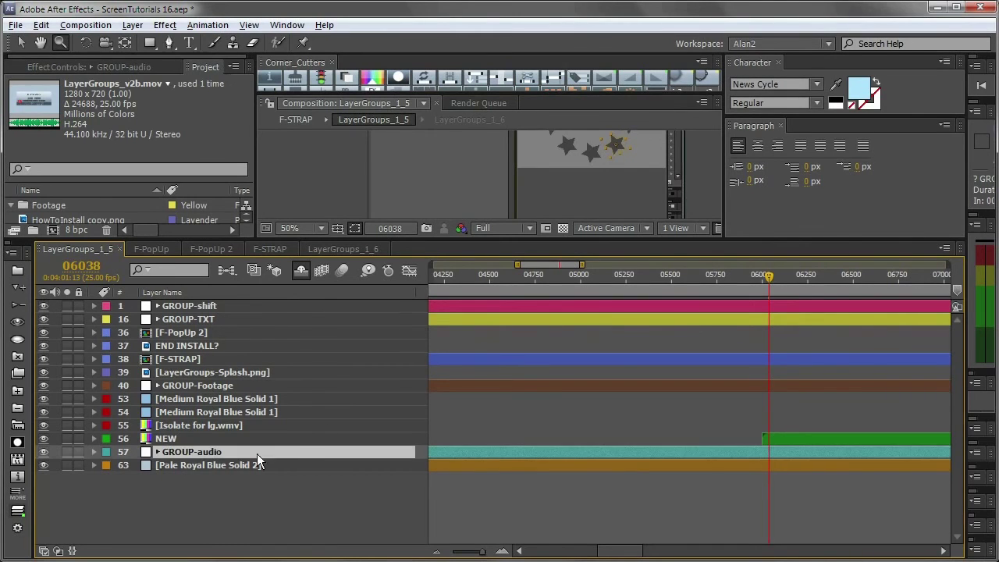
pyautogui.click(193, 308)
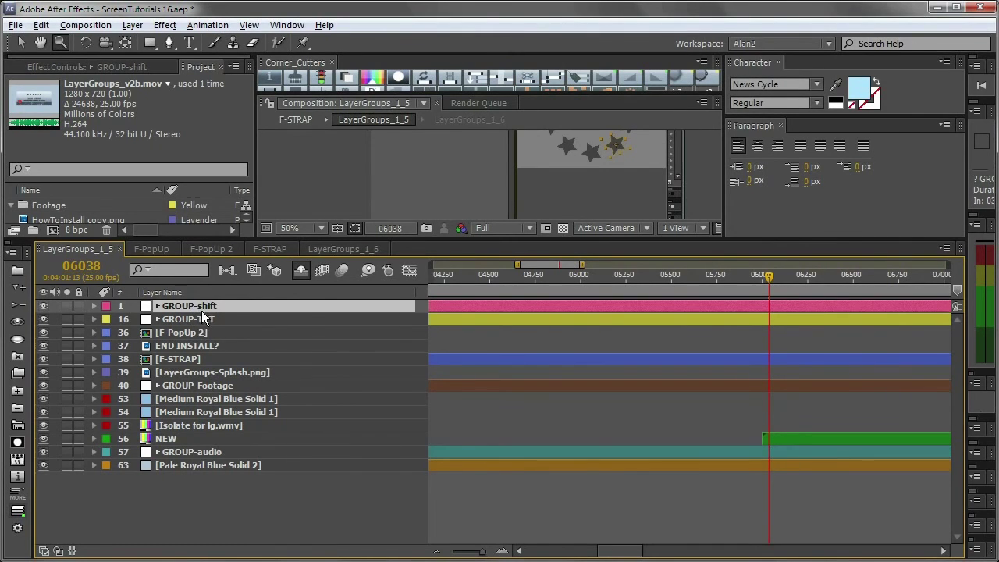
pyautogui.keyDown('shift'); pyautogui.click(200, 320); pyautogui.keyUp('shift')
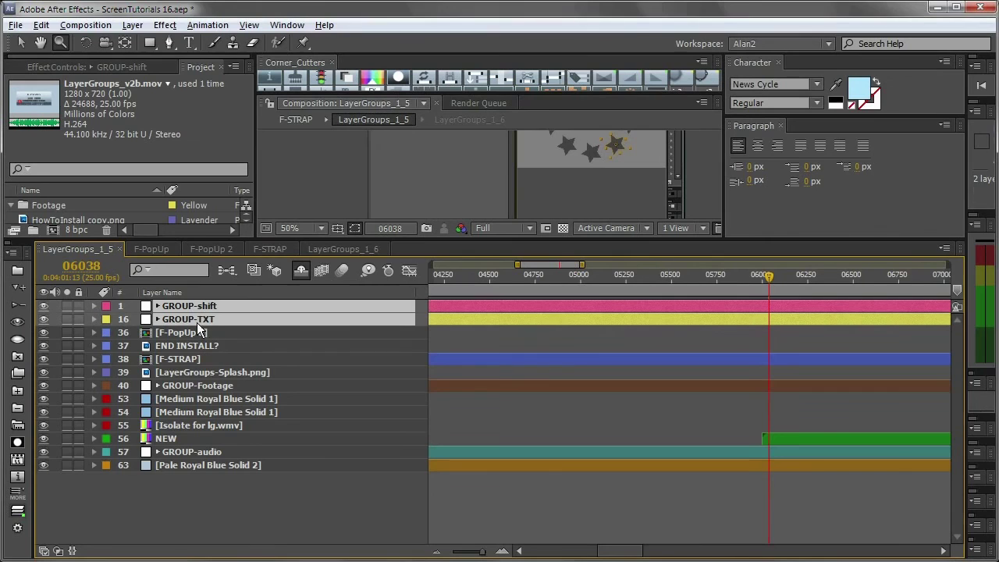
pyautogui.keyDown('ctrl'); pyautogui.click(195, 388); pyautogui.keyUp('ctrl')
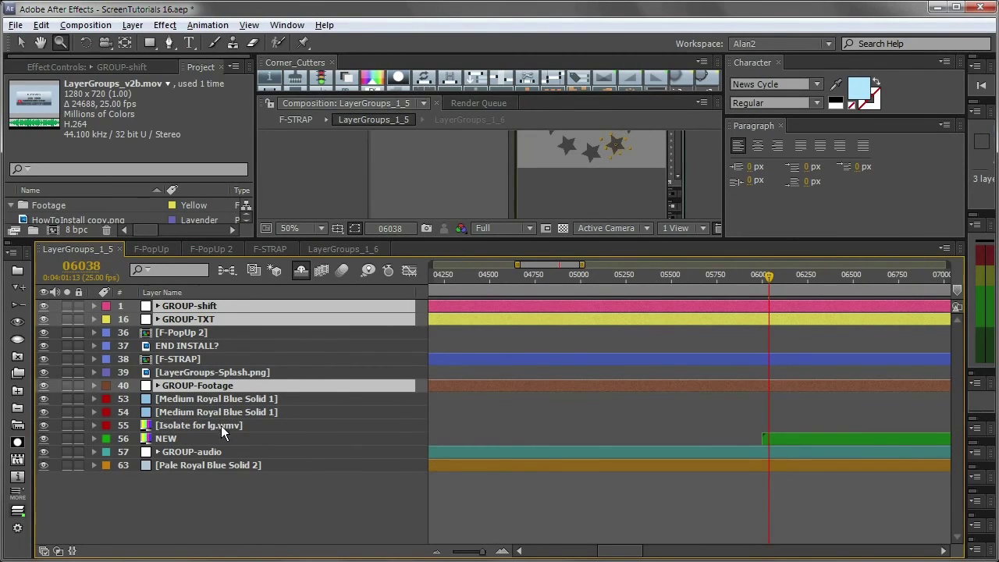
# Step: Select the four ungrouped layers from F-PopUp 2 to LayerGroups-Splash.png together, and clear the selection
pyautogui.click(195, 342)
pyautogui.click(195, 334)
pyautogui.keyDown('shift'); pyautogui.click(190, 374); pyautogui.keyUp('shift')
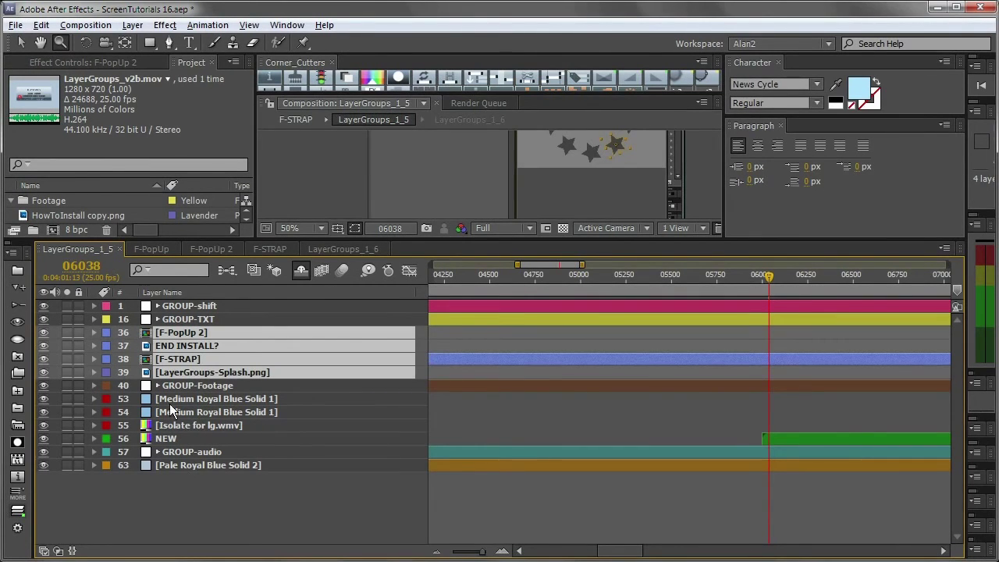
pyautogui.click(185, 489)
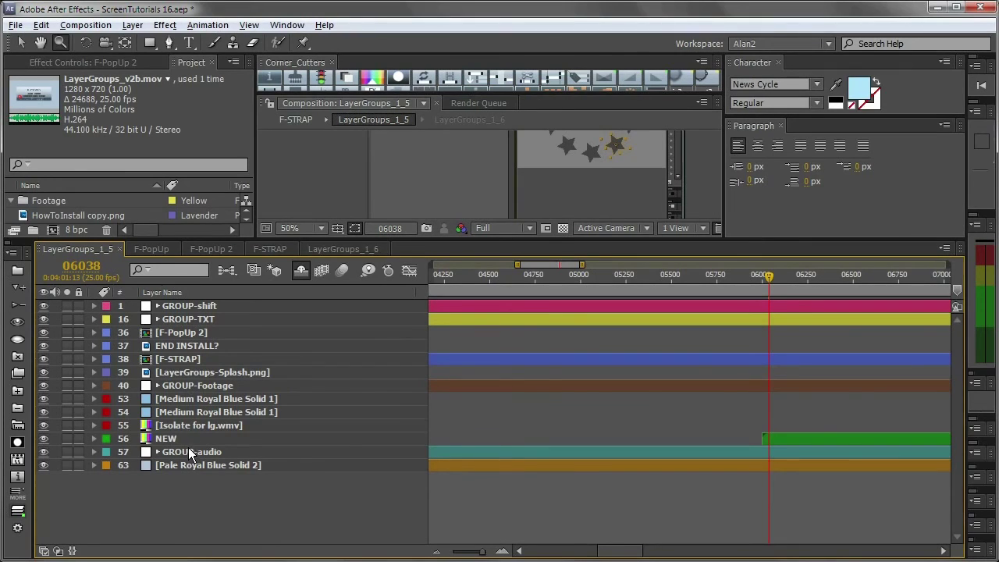
# Step: Expand the GROUP-audio group to show its music layers, and move the playhead to frame 05080
pyautogui.click(187, 453)
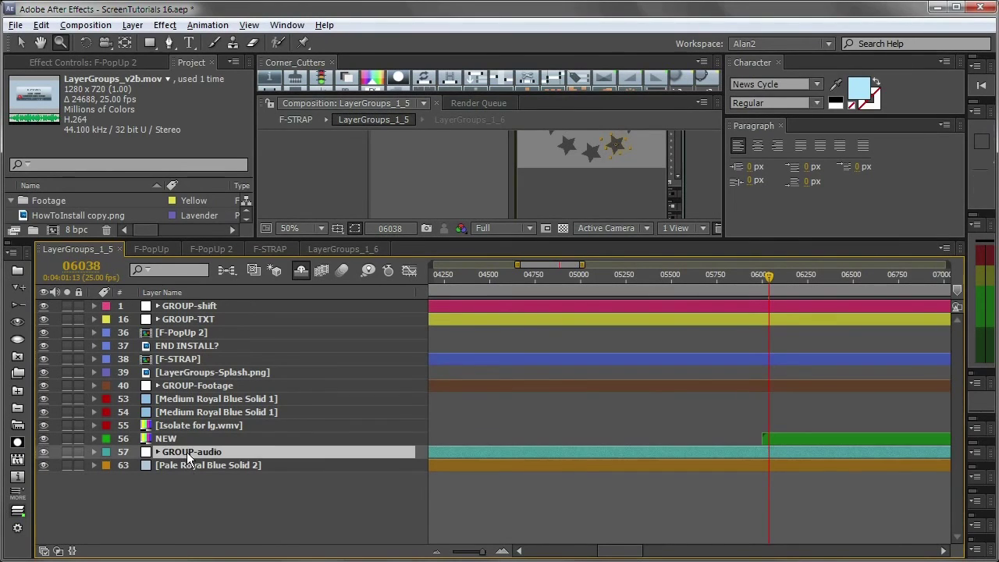
pyautogui.click(17, 307)
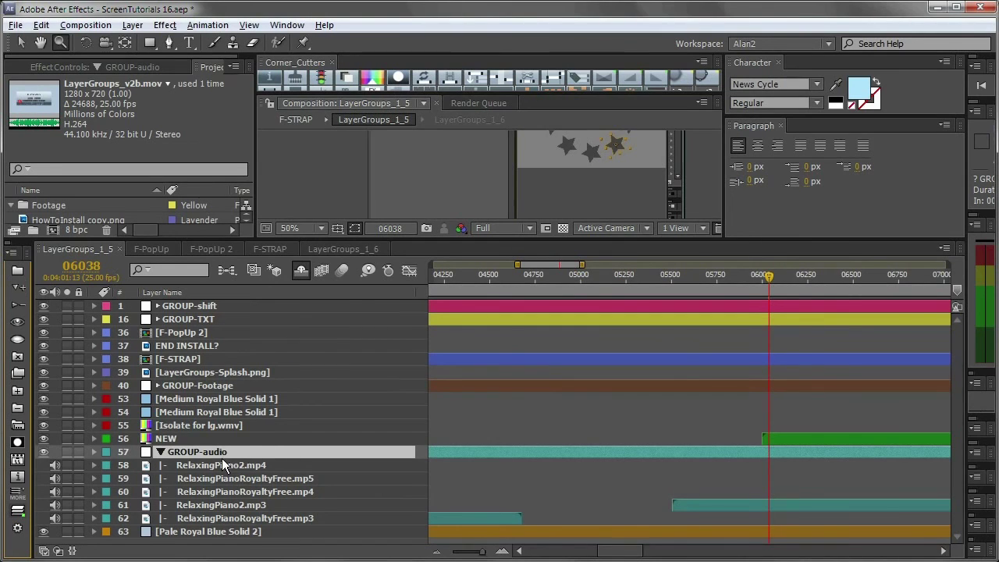
pyautogui.click(595, 295)
pyautogui.scroll(-6, 603, 317)
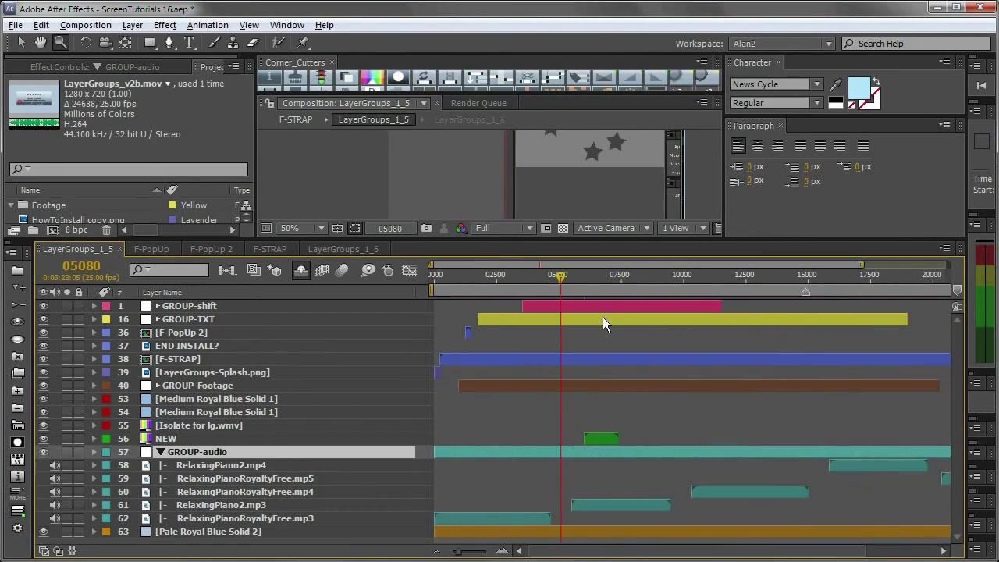
# Step: Select all five music layers of the GROUP-audio group together, and switch the selection to the Isolate for lg.wmv layer
pyautogui.click(508, 517)
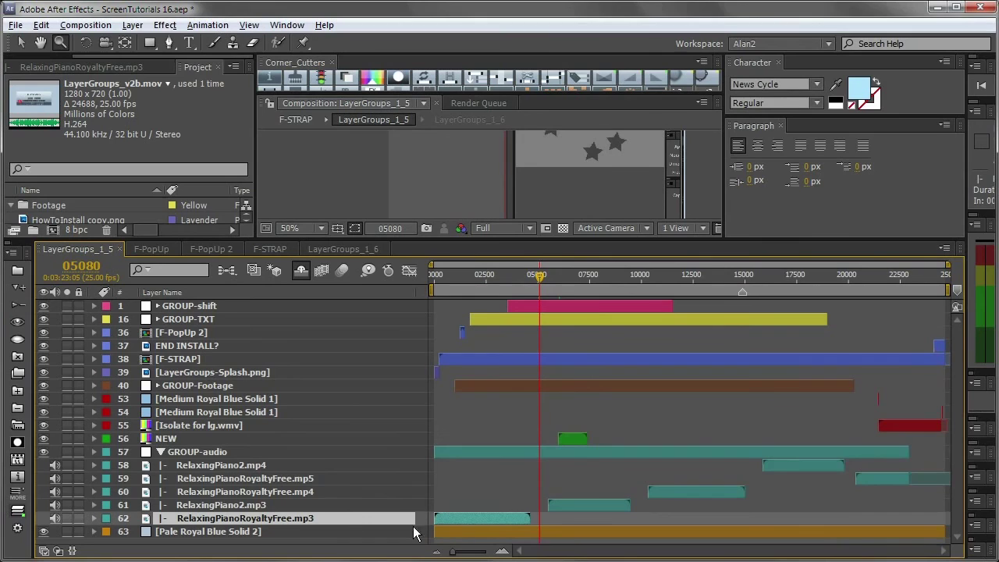
pyautogui.keyDown('shift'); pyautogui.click(188, 466); pyautogui.keyUp('shift')
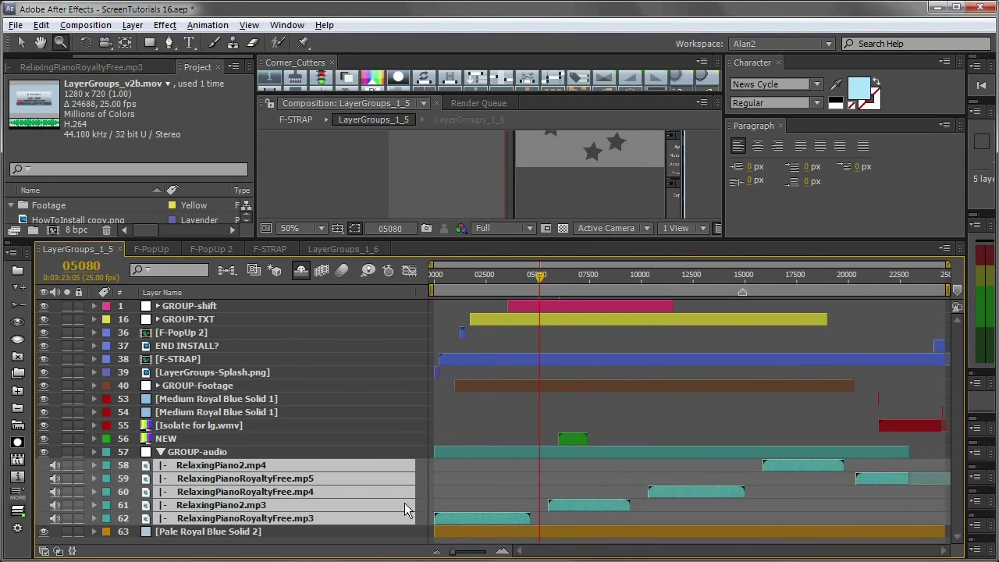
pyautogui.click(212, 428)
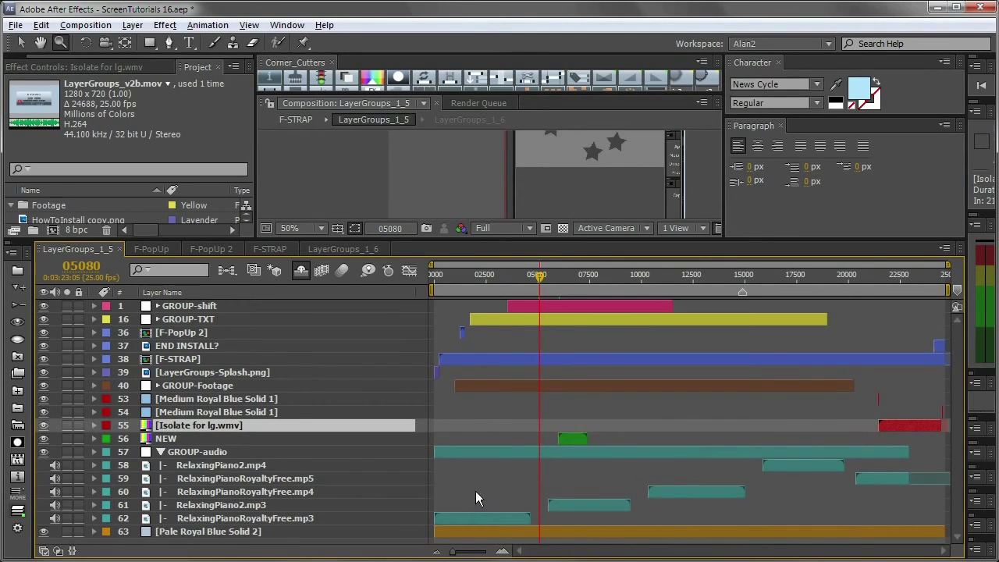
# Step: Select the RelaxingPiano2.mp4 layer and the RelaxingPiano2.mp3 layer in turn inside the GROUP-audio group
pyautogui.click(217, 454)
pyautogui.click(230, 471)
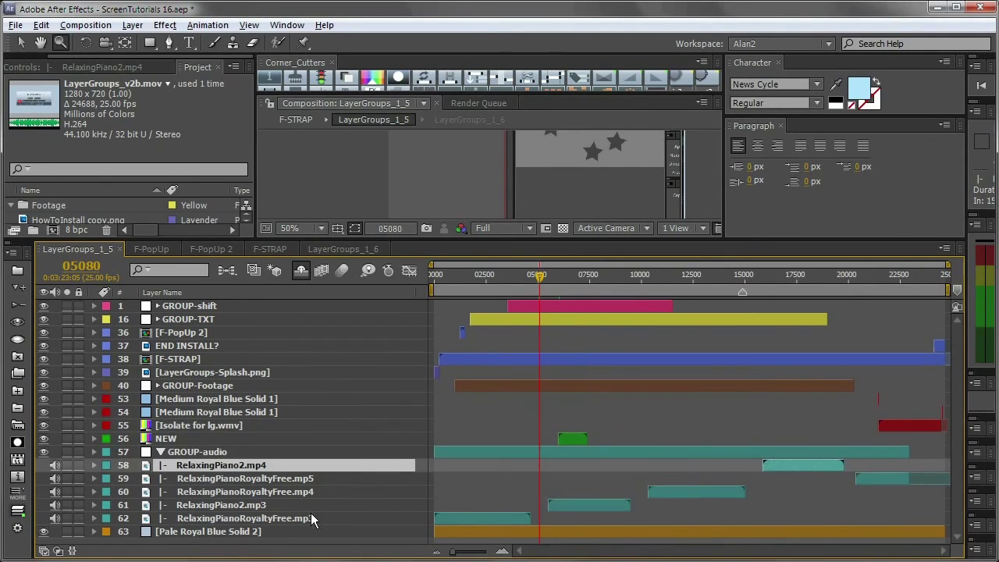
pyautogui.click(248, 506)
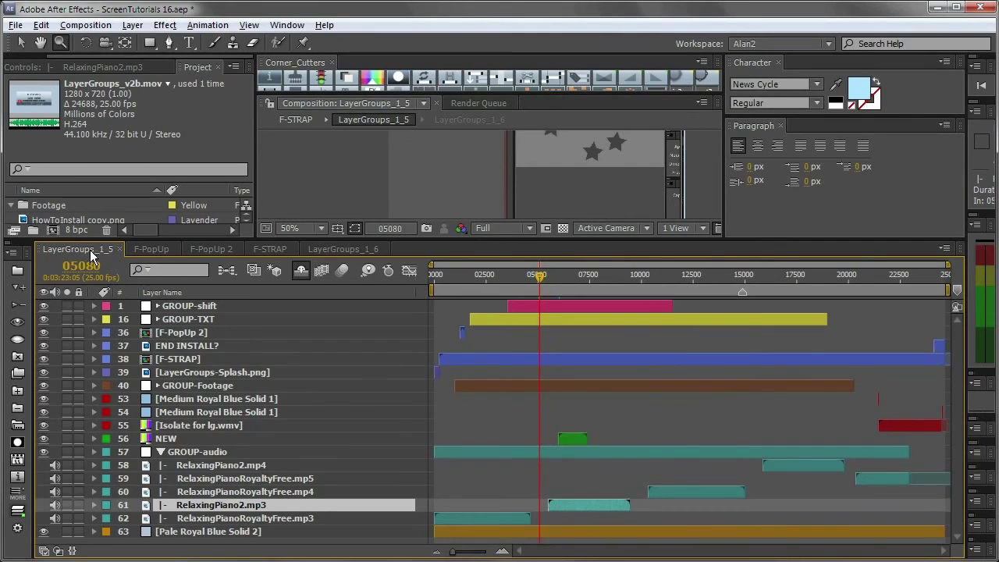
# Step: Select the GROUP-audio layer, and reverse the name sort order of the project items
pyautogui.click(186, 453)
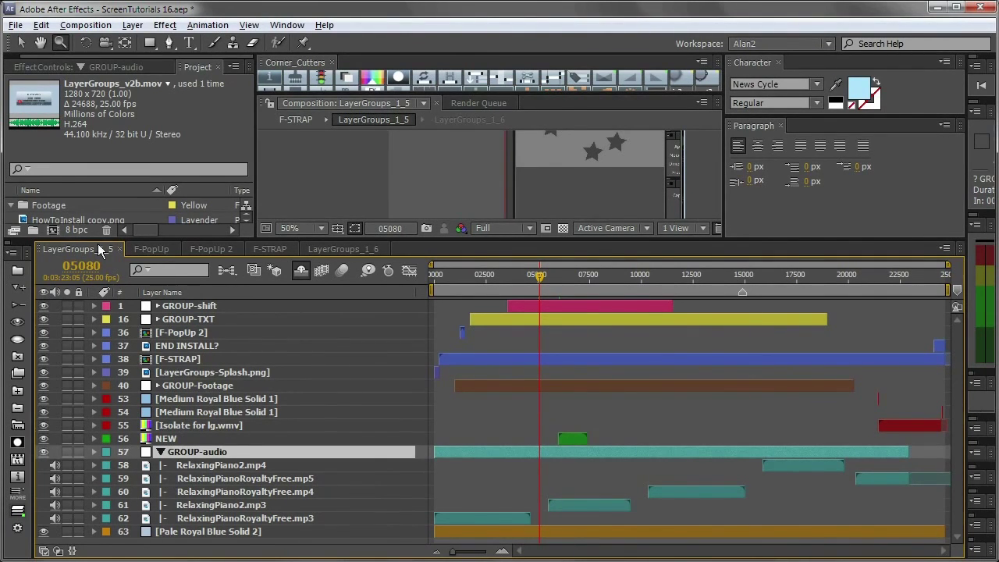
pyautogui.click(102, 190)
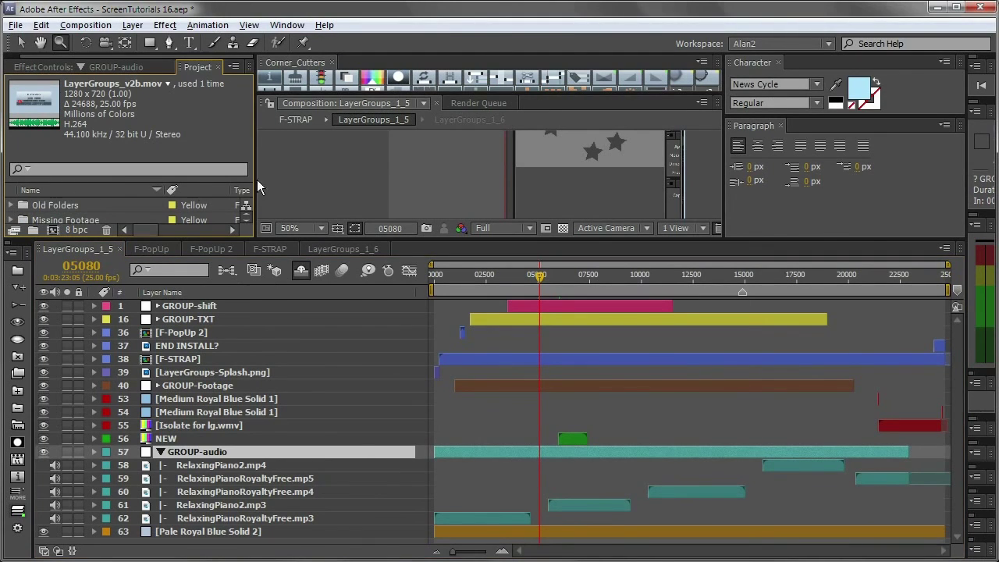